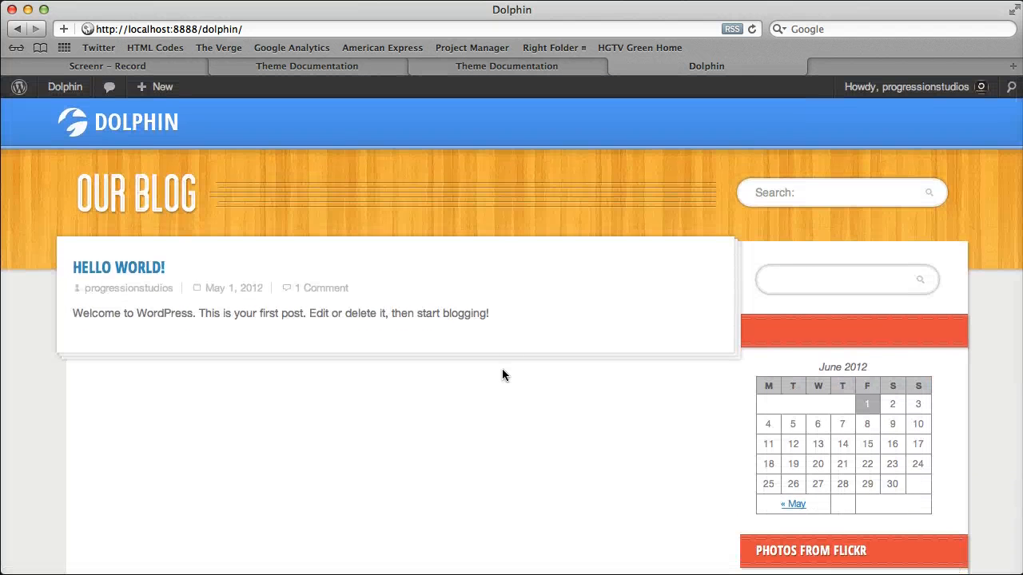
# Open dolphin.progressionstudios.com in a new tab, look over the live demo's home page down to its footer, and close the tab.
pyautogui.press('super+t')
pyautogui.write('o')
pyautogui.press('BackSpace')
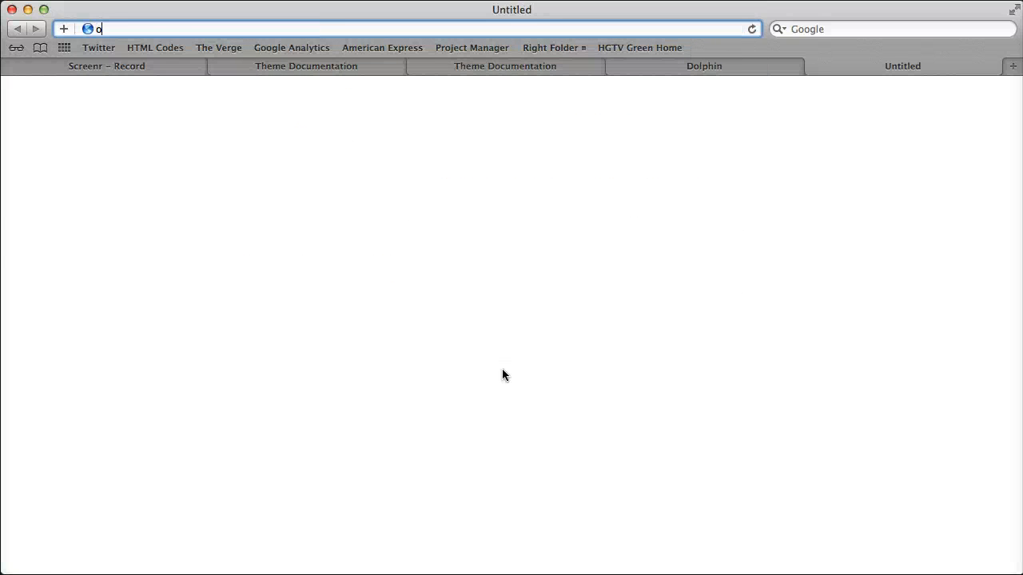
pyautogui.write('dolphin.progressionstudios.com/')
pyautogui.press('Return')
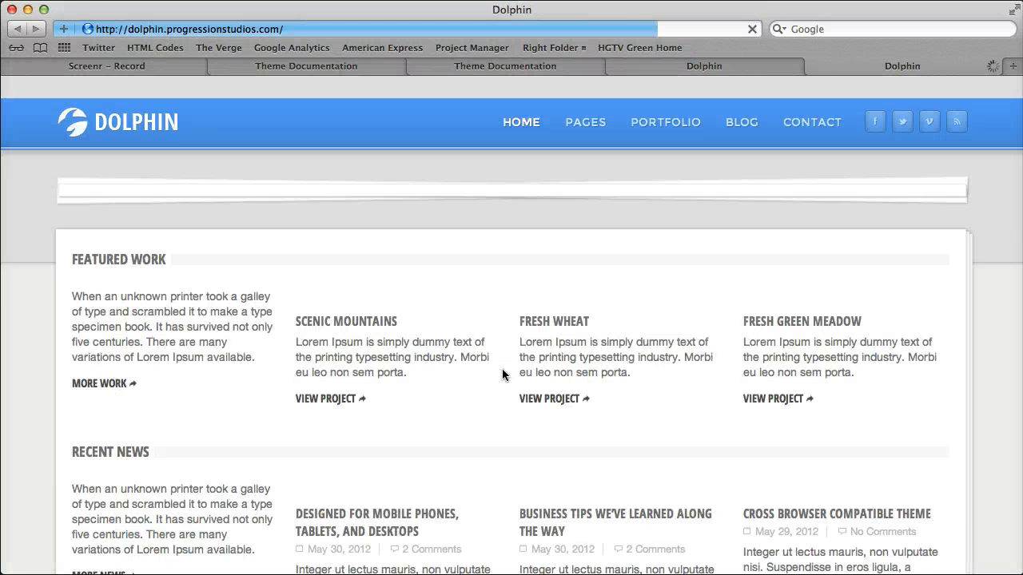
pyautogui.scroll(-15, 681, 258)
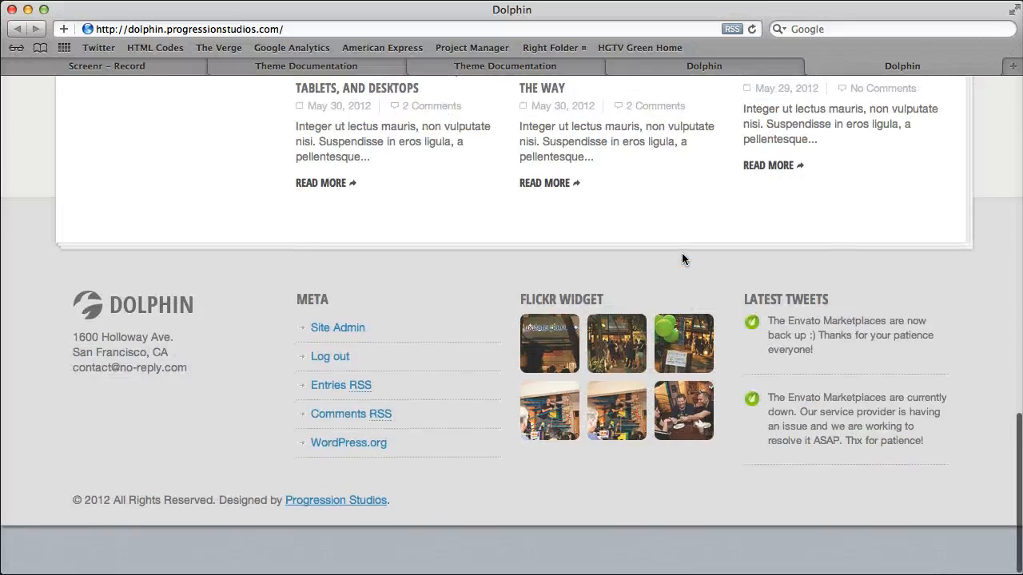
pyautogui.scroll(15, 682, 259)
pyautogui.press('super+w')
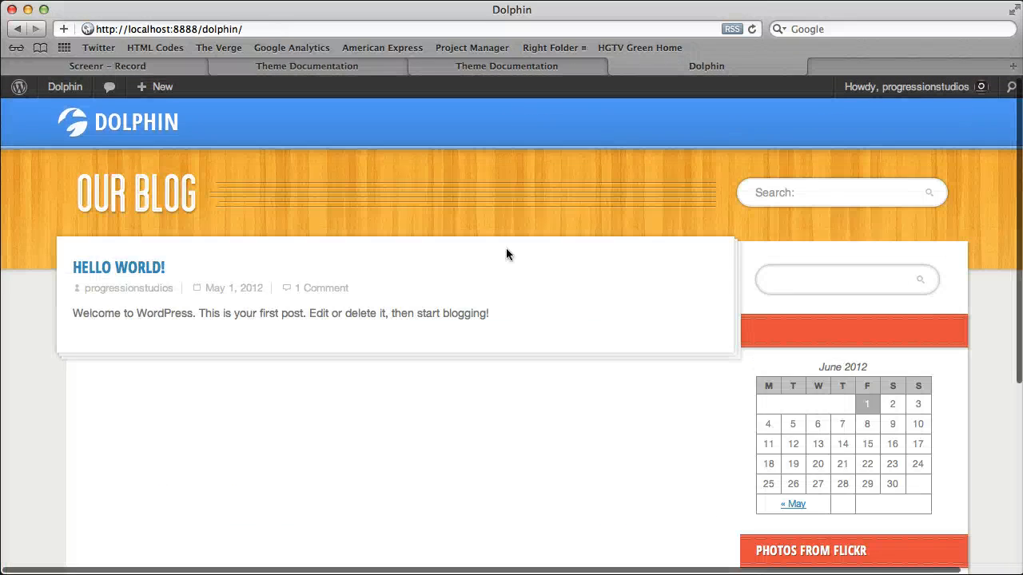
# From the site's dashboard, install the WordPress importer offered among the import tools and activate the WordPress Importer plugin.
pyautogui.moveTo(64, 86)
pyautogui.click(69, 109)
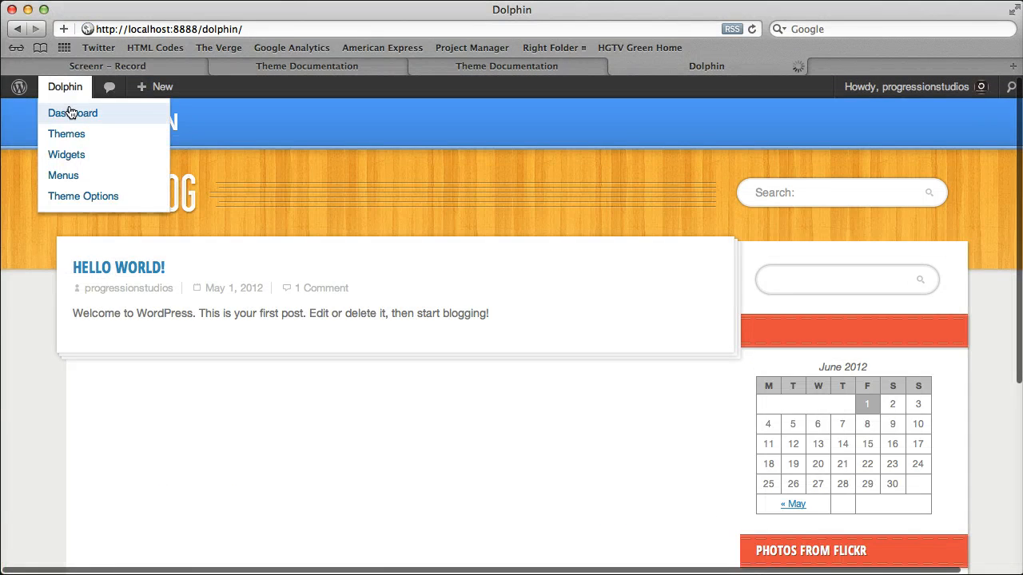
pyautogui.moveTo(75, 402)
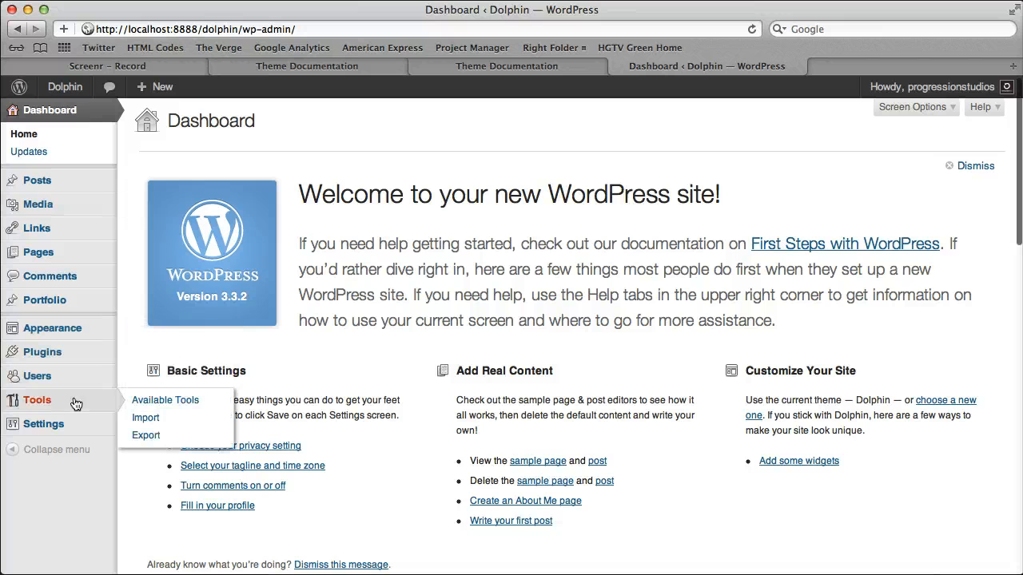
pyautogui.click(155, 419)
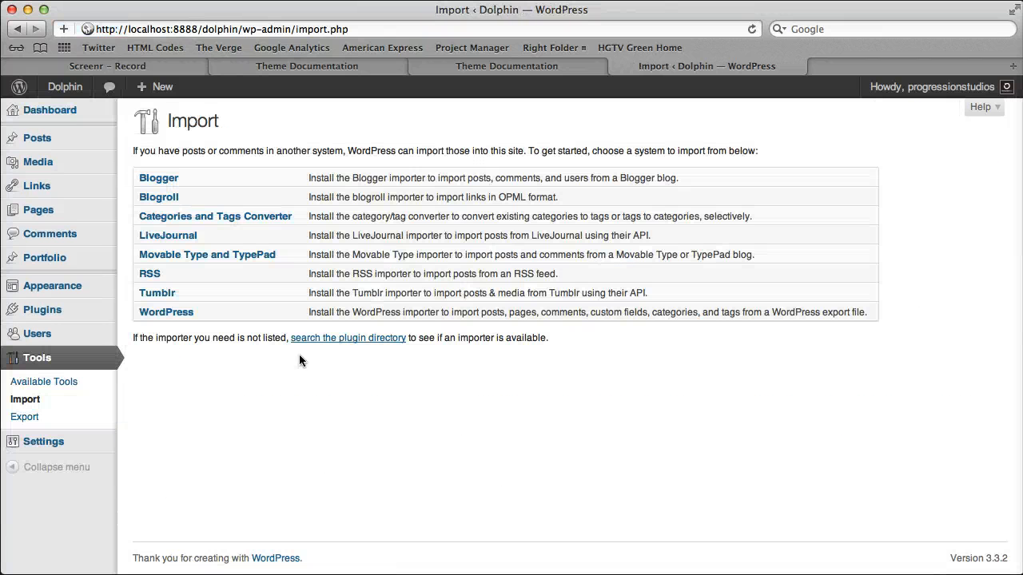
pyautogui.click(174, 316)
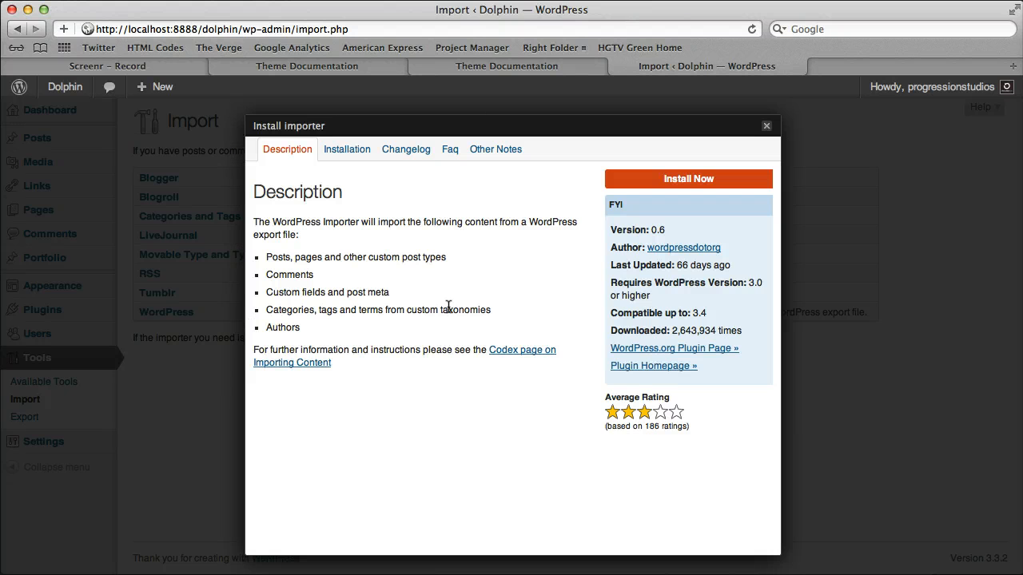
pyautogui.click(685, 180)
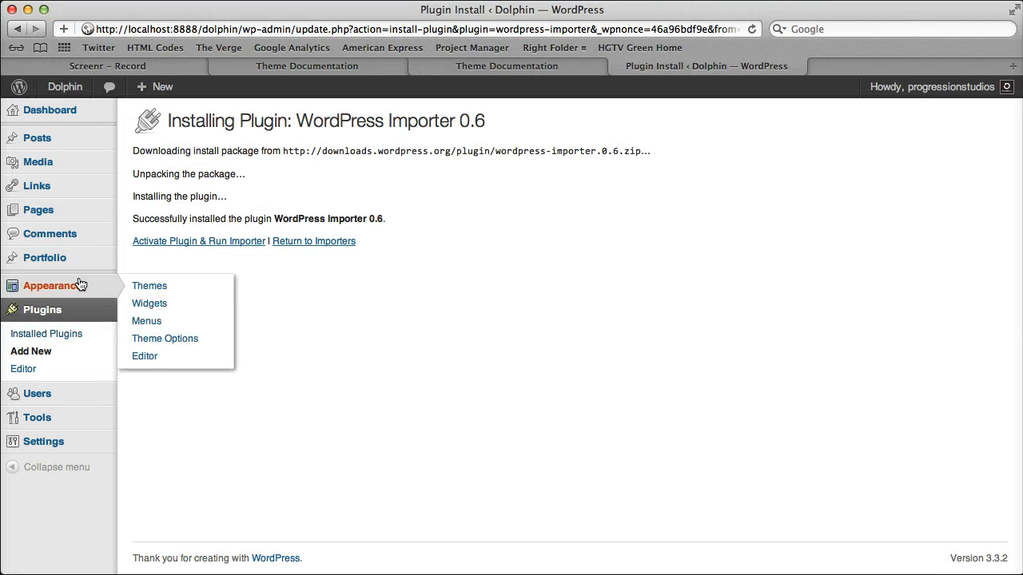
pyautogui.click(73, 334)
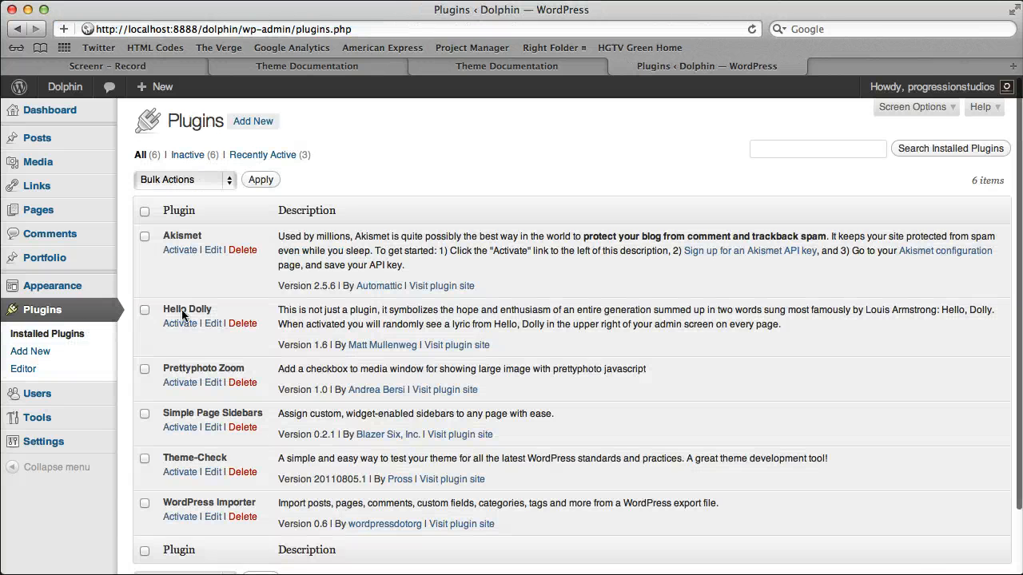
pyautogui.click(183, 520)
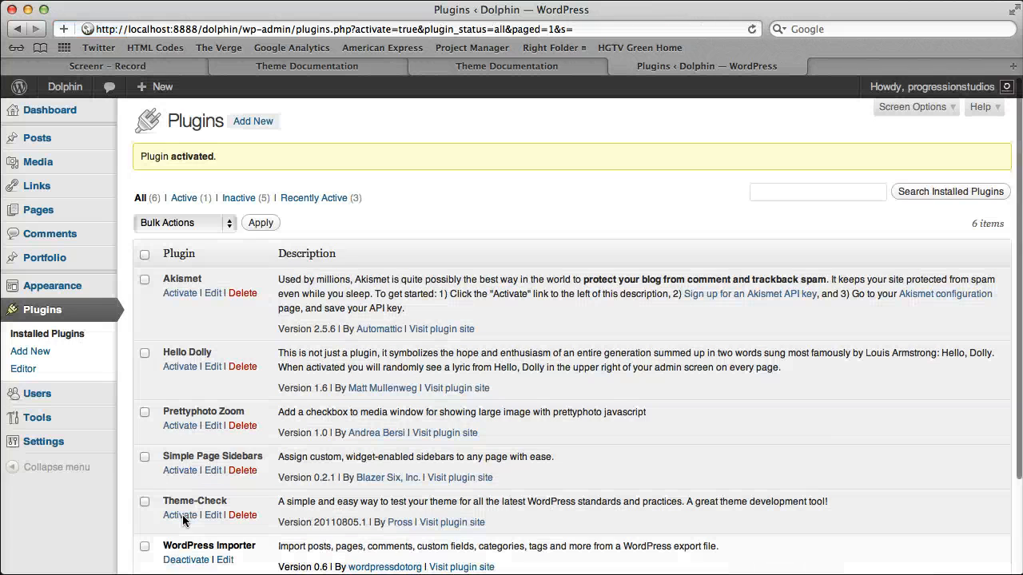
# Upload dolphin.wordpress.2012-05-31.xml from the Live Preview XML folder to the WordPress importer.
pyautogui.moveTo(112, 426)
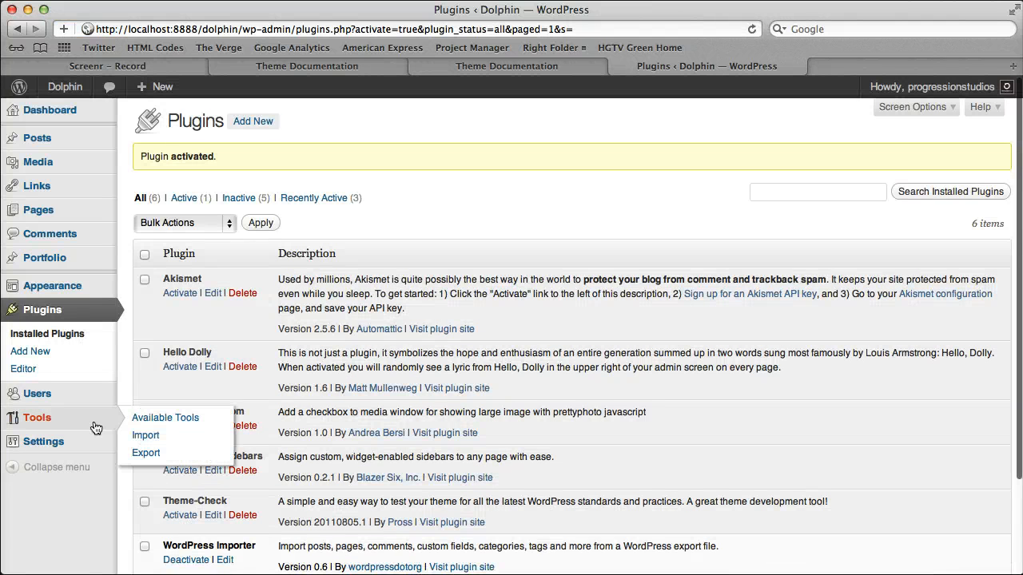
pyautogui.click(145, 435)
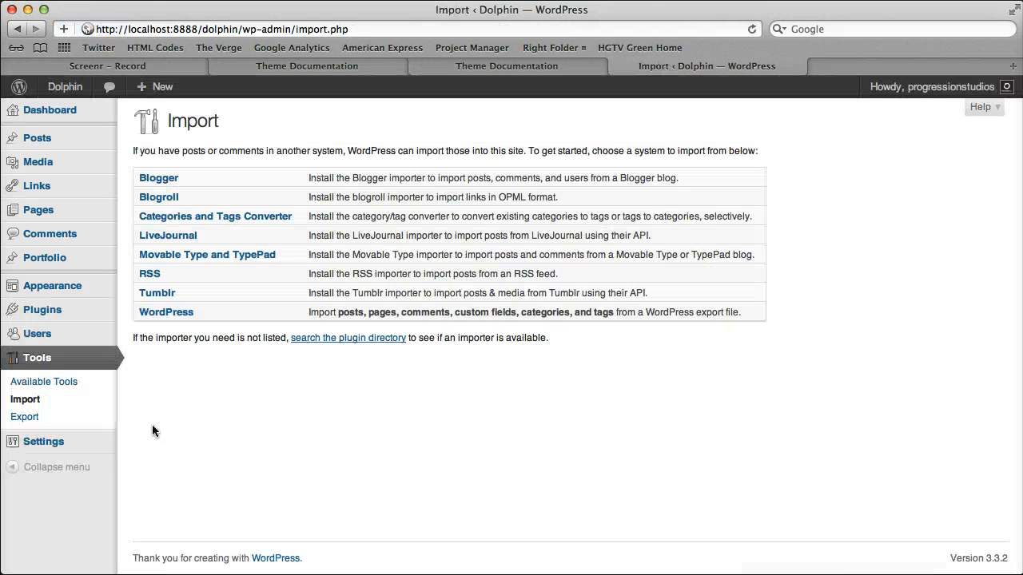
pyautogui.click(174, 318)
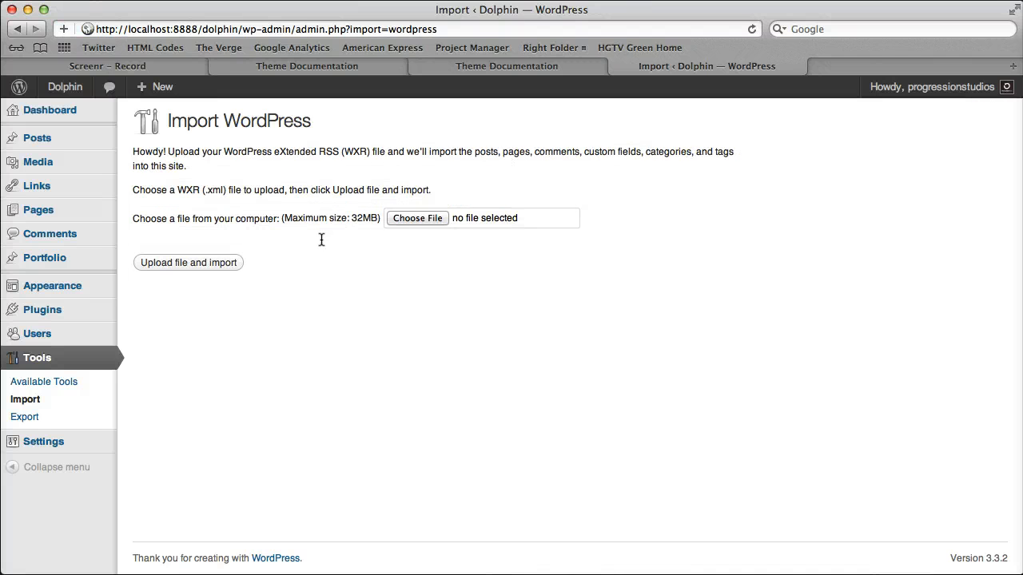
pyautogui.click(414, 221)
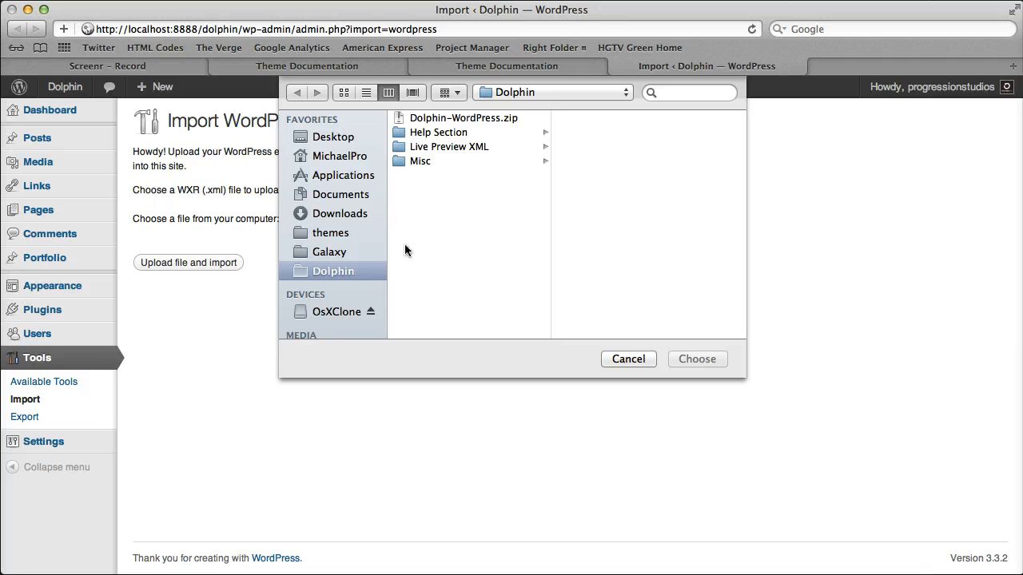
pyautogui.click(446, 147)
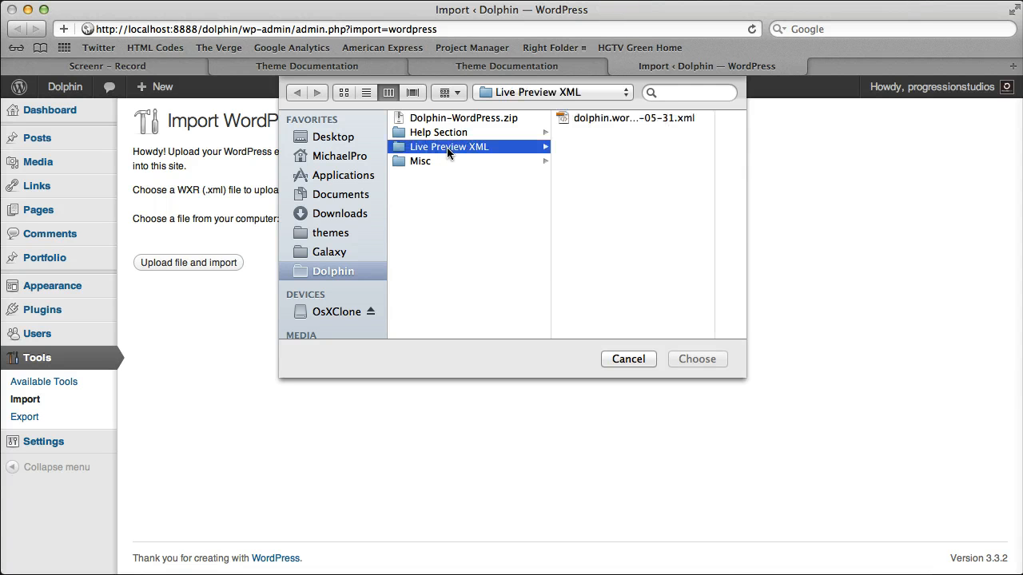
pyautogui.click(597, 121)
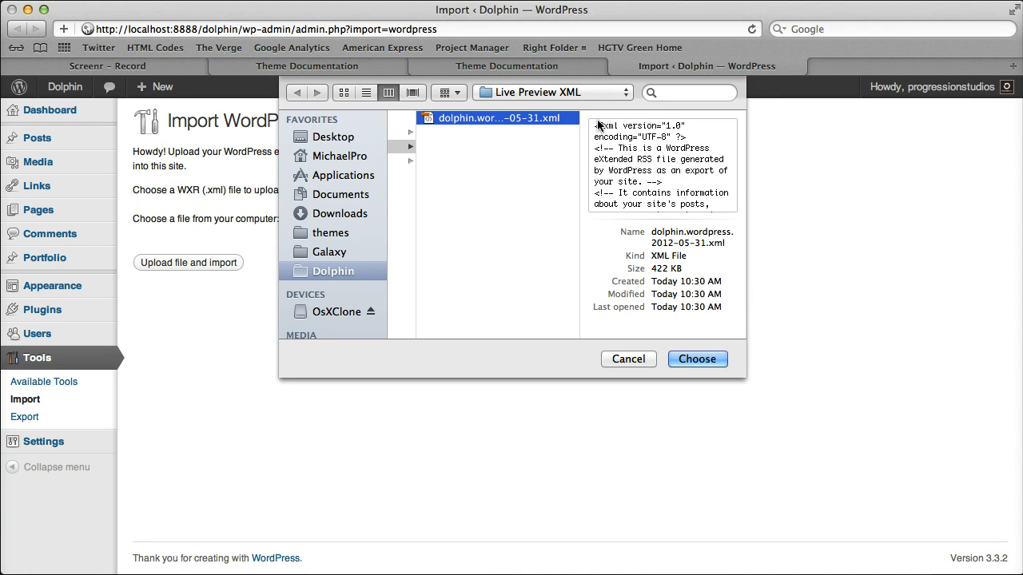
pyautogui.press('Return')
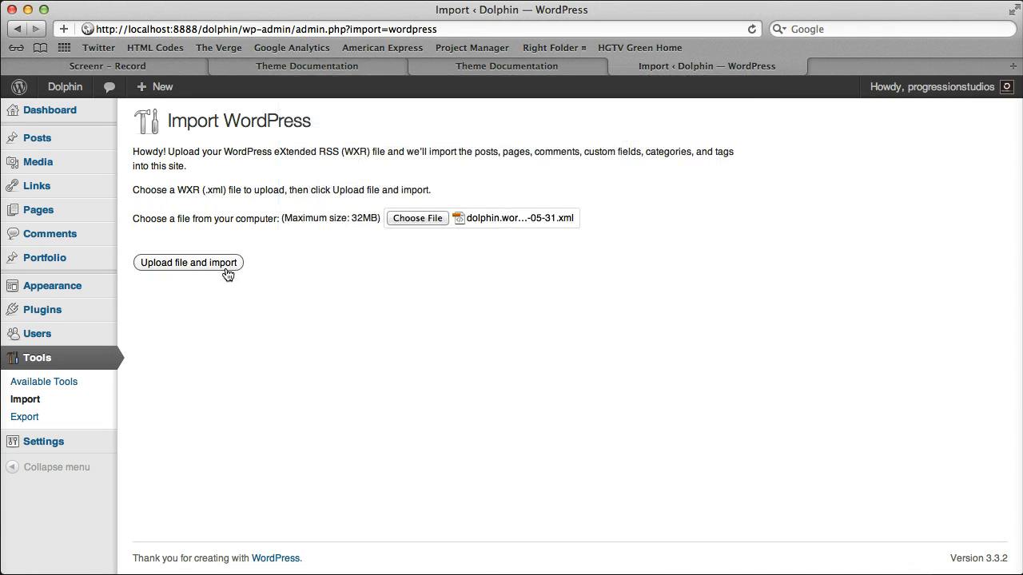
pyautogui.click(228, 275)
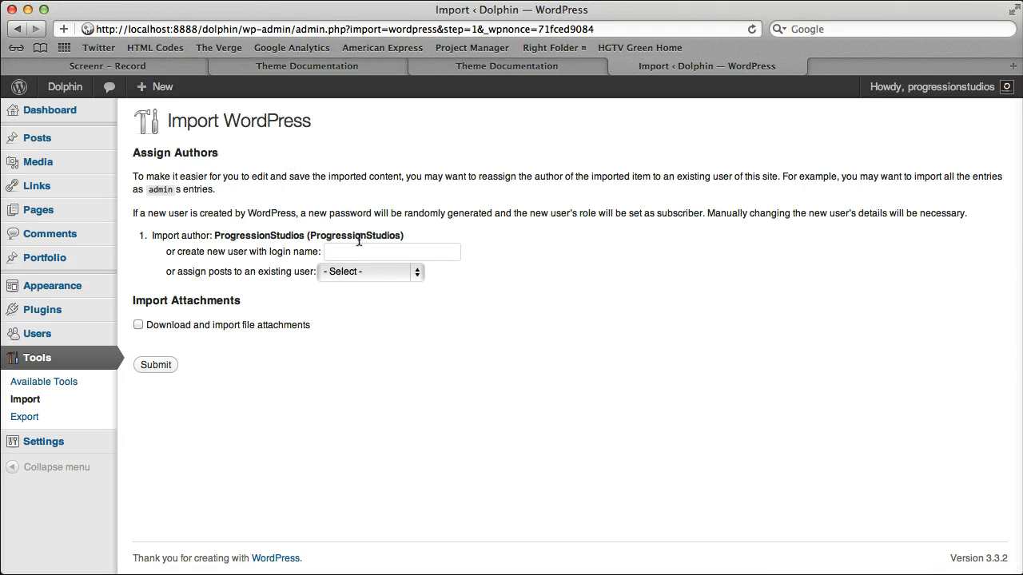
# Assign the import author's posts to the existing user progressionstudios.
pyautogui.click(360, 274)
pyautogui.click(369, 286)
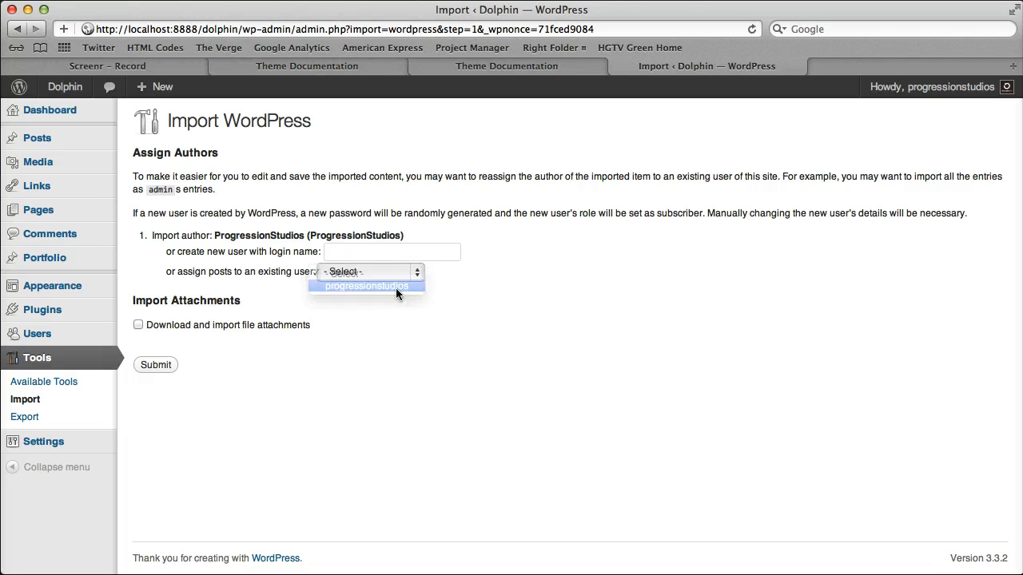
pyautogui.doubleClick(249, 233)
pyautogui.click(325, 214)
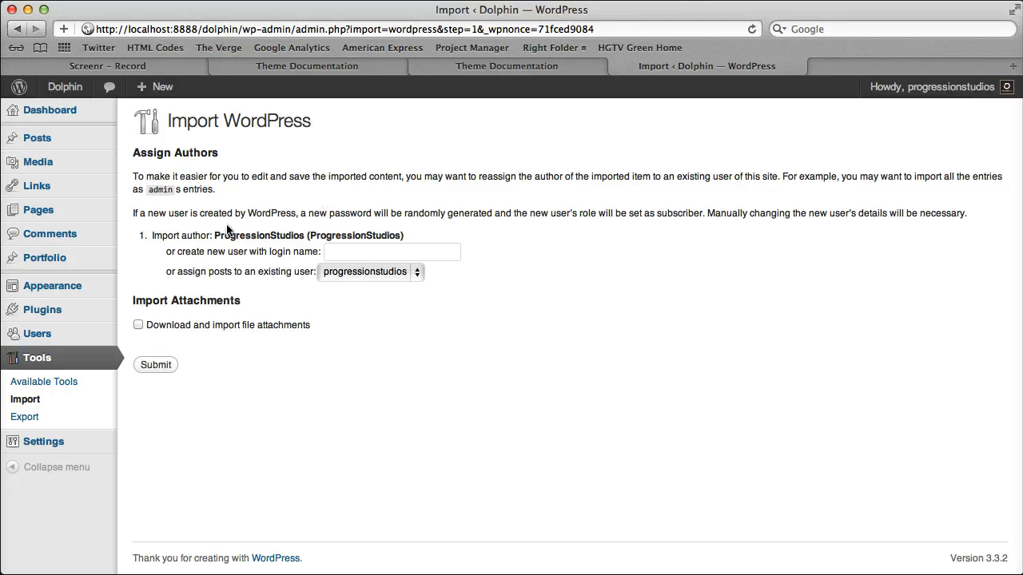
pyautogui.doubleClick(384, 238)
pyautogui.click(432, 213)
# Enable downloading and importing of file attachments and submit the import.
pyautogui.moveTo(140, 300); pyautogui.dragTo(237, 299)
pyautogui.click(237, 299)
pyautogui.click(137, 325)
pyautogui.click(178, 361)
pyautogui.click(156, 365)
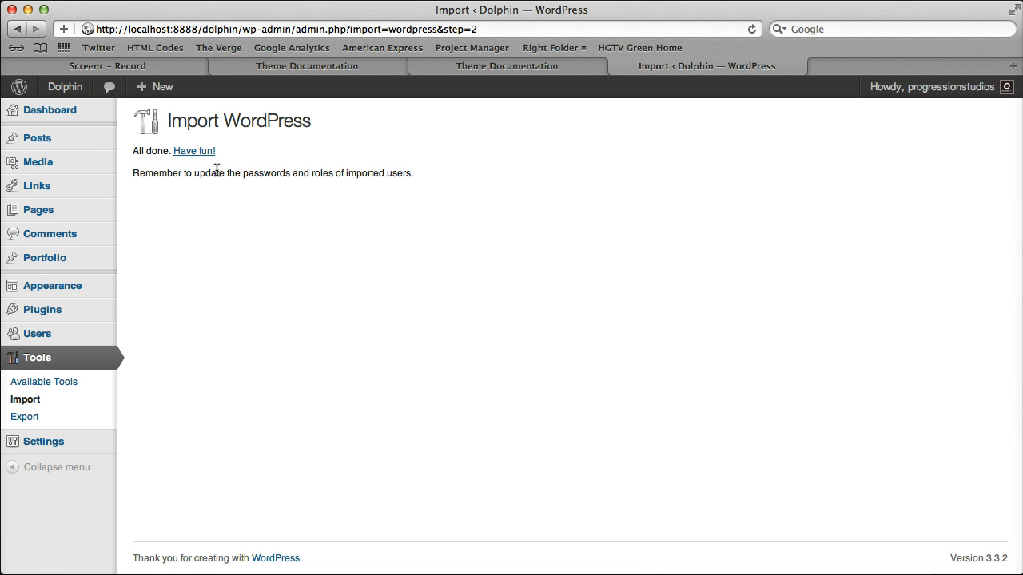
# Open the local Dolphin site in a new tab and examine the imported posts on its blog page.
pyautogui.rightClick(68, 84)
pyautogui.click(128, 99)
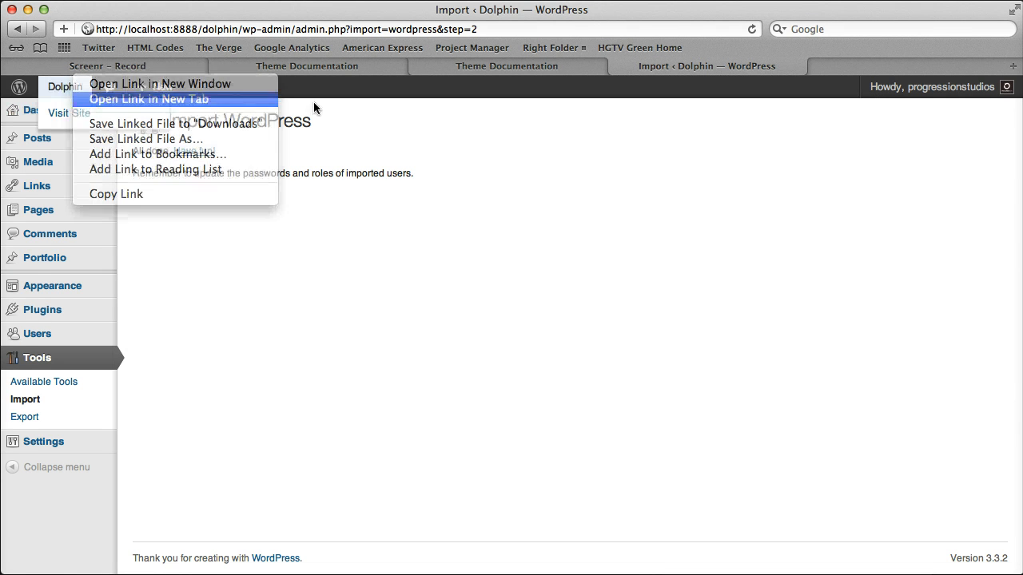
pyautogui.click(879, 70)
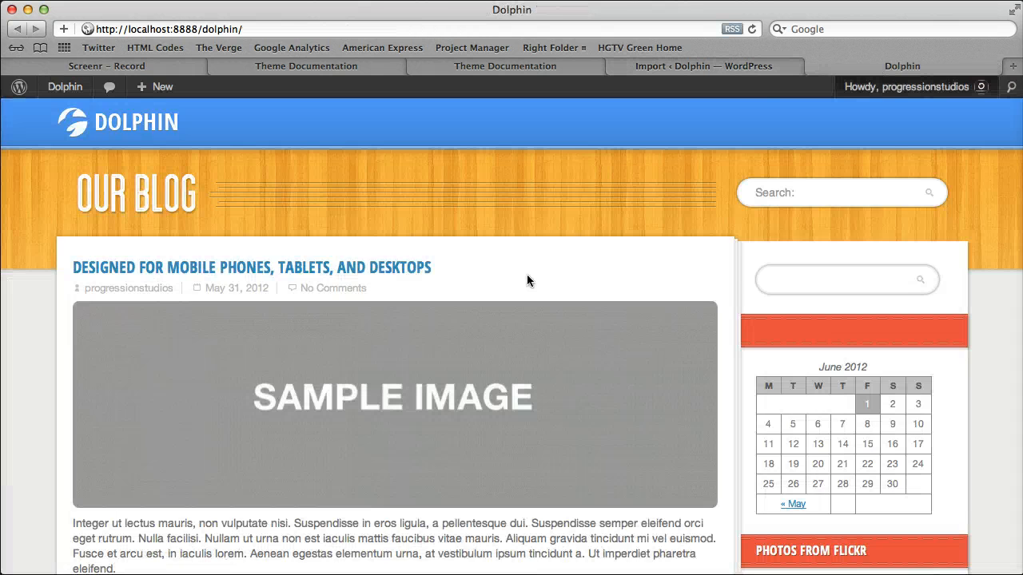
pyautogui.scroll(-10, 530, 276)
pyautogui.scroll(5, 536, 293)
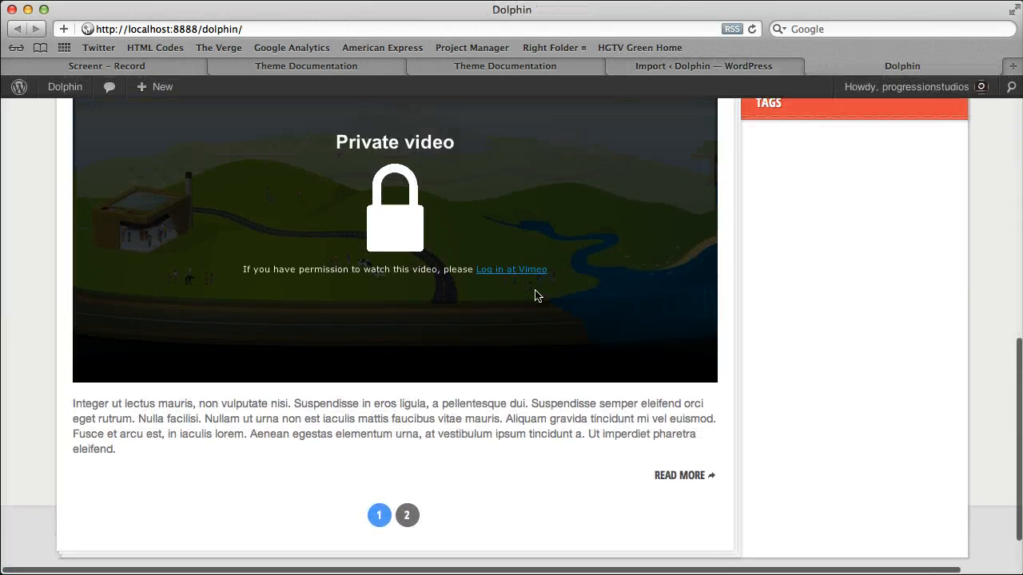
pyautogui.scroll(10, 536, 292)
pyautogui.scroll(-10, 536, 288)
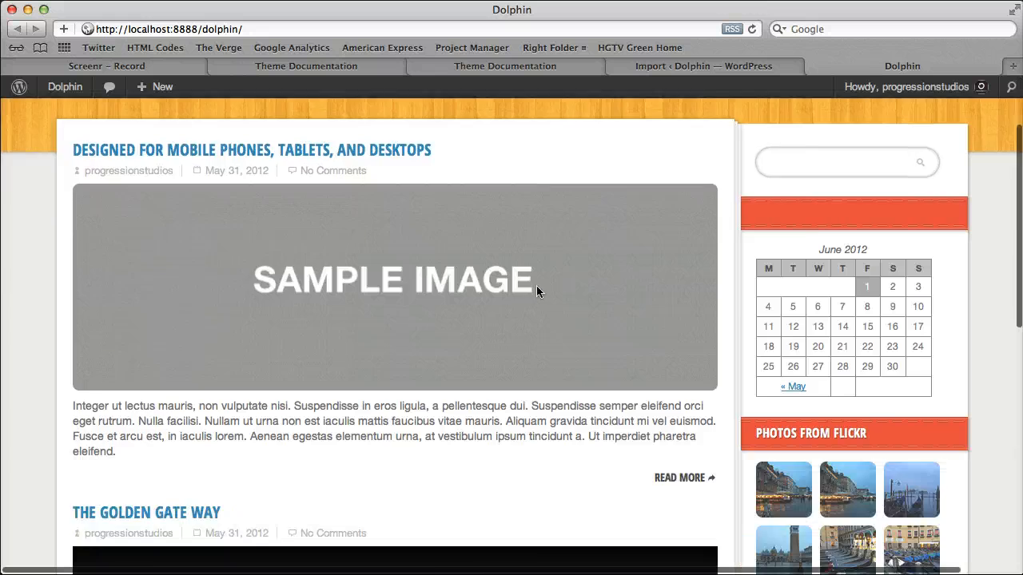
pyautogui.scroll(-2, 540, 287)
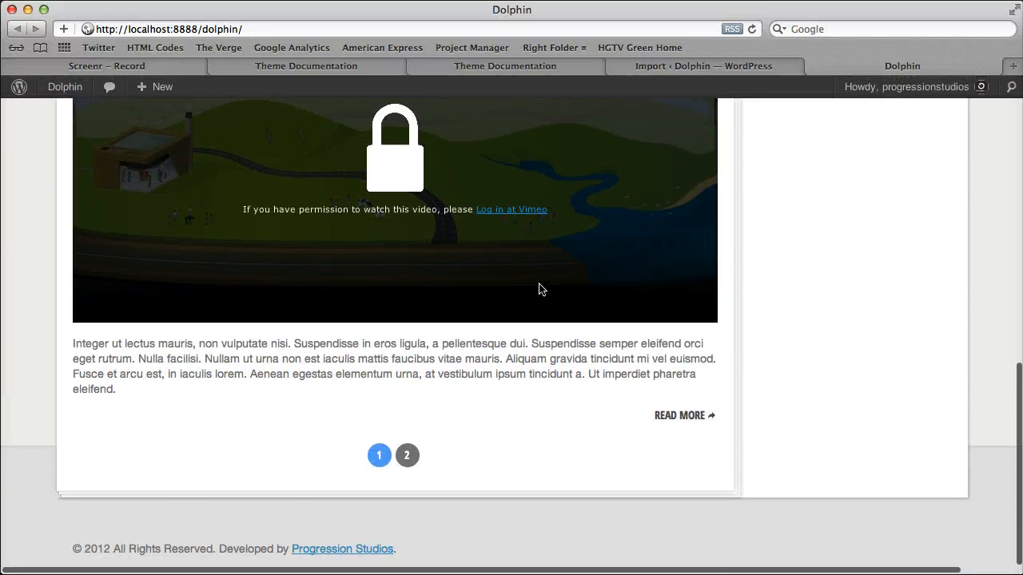
pyautogui.scroll(15, 652, 232)
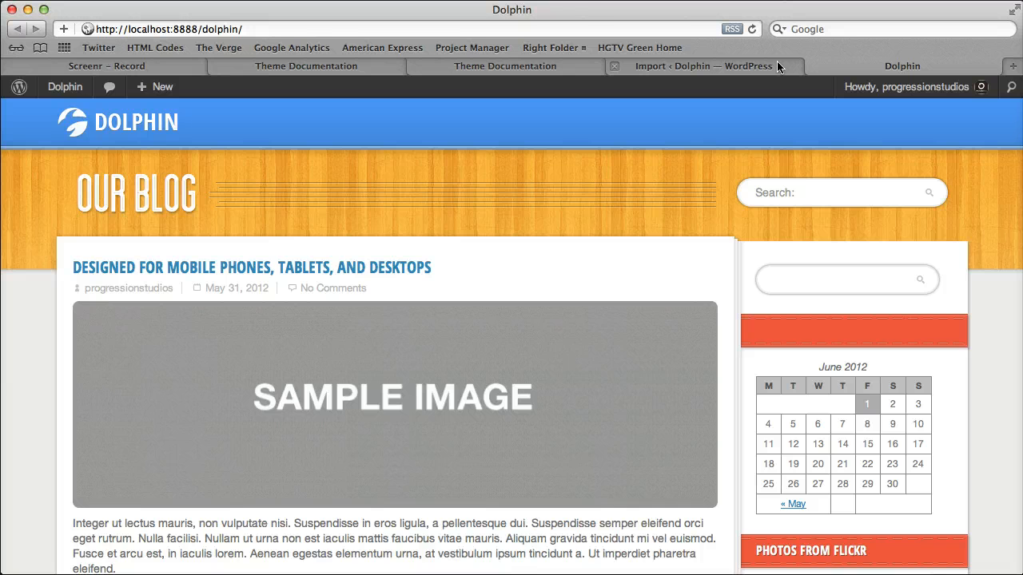
# In the reading settings, display a static page with Home as front page and Blog as posts page, and save the changes.
pyautogui.click(777, 64)
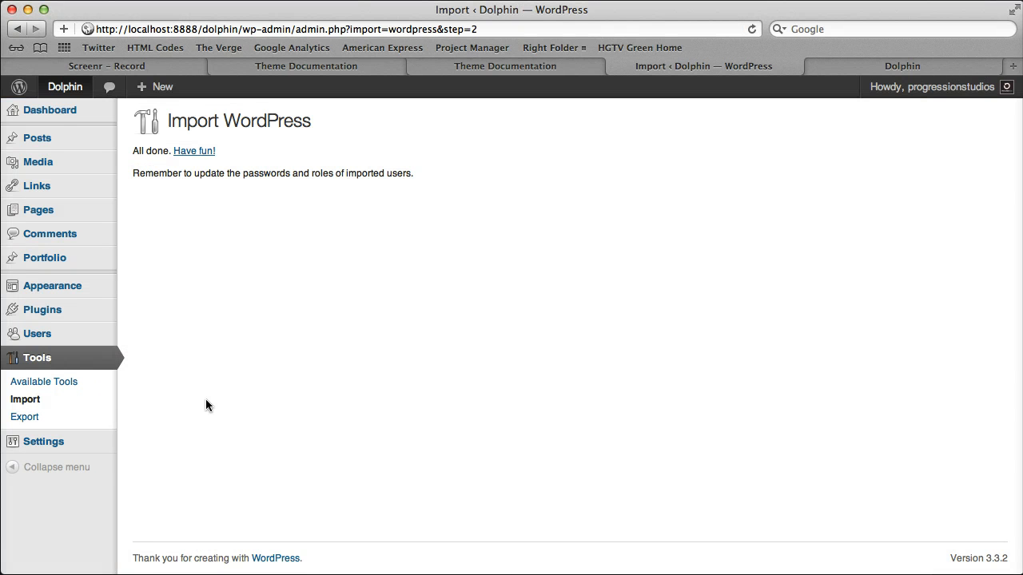
pyautogui.moveTo(48, 442)
pyautogui.click(159, 449)
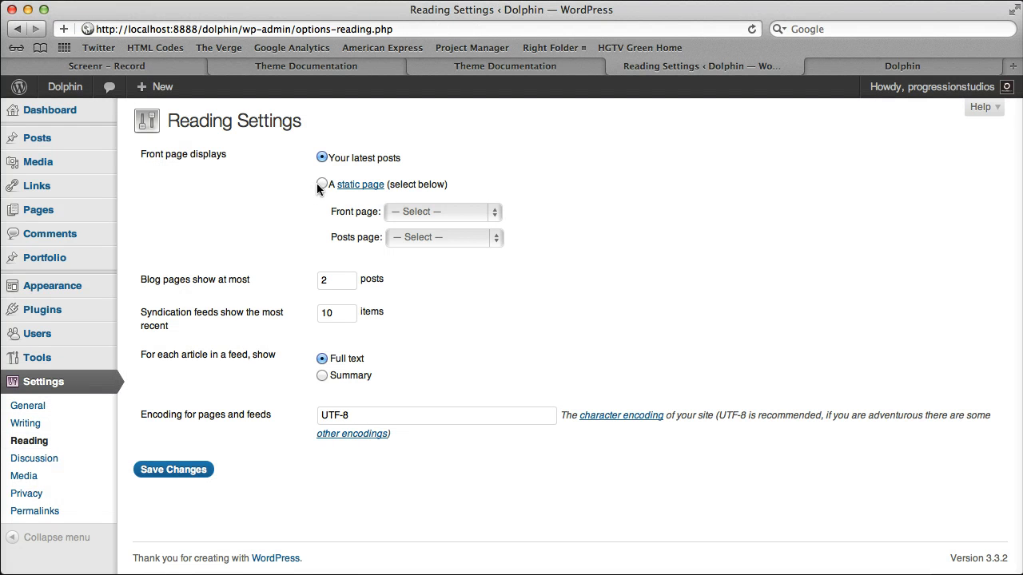
pyautogui.click(322, 184)
pyautogui.click(424, 213)
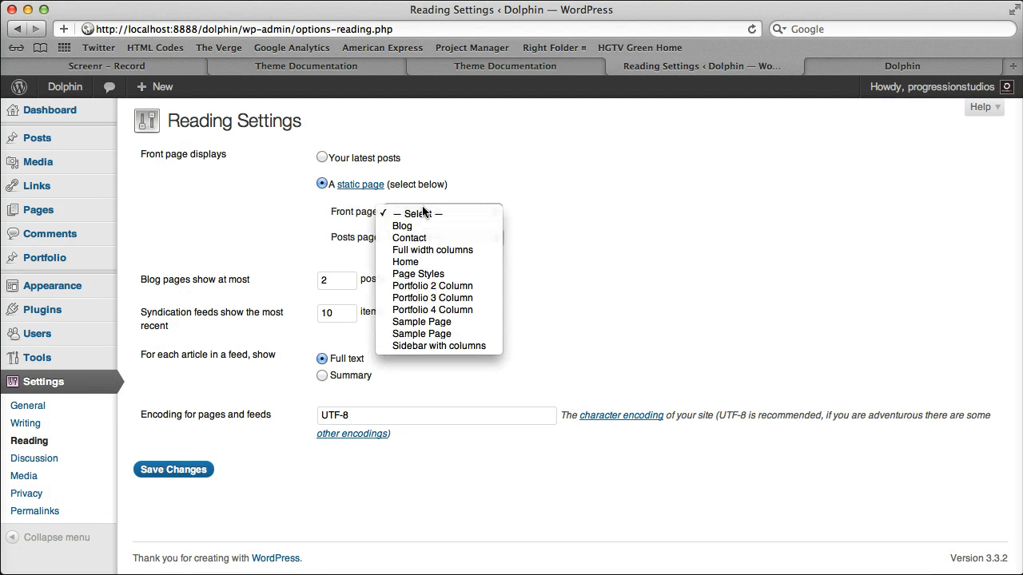
pyautogui.press('Escape')
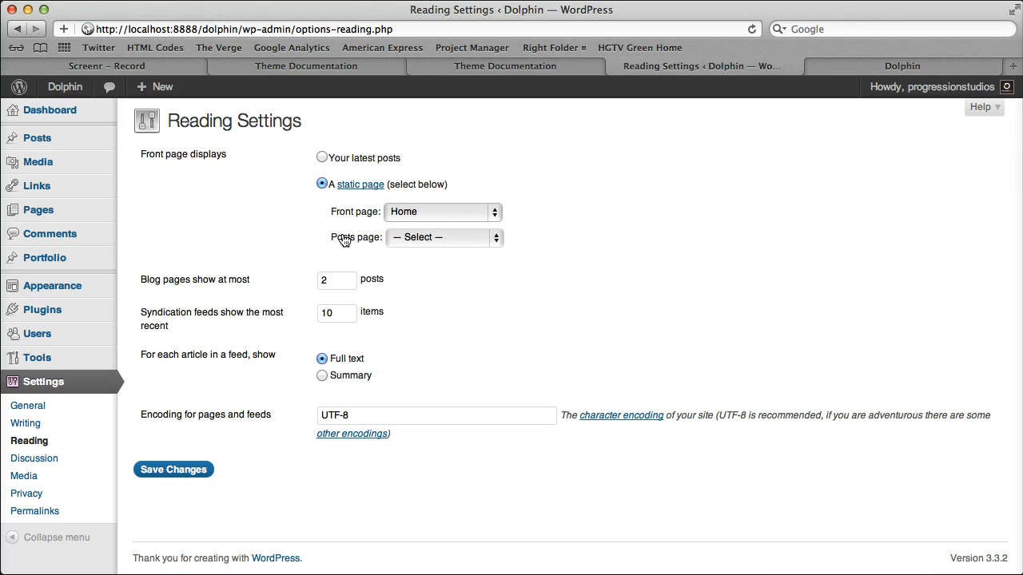
pyautogui.click(409, 239)
pyautogui.click(423, 252)
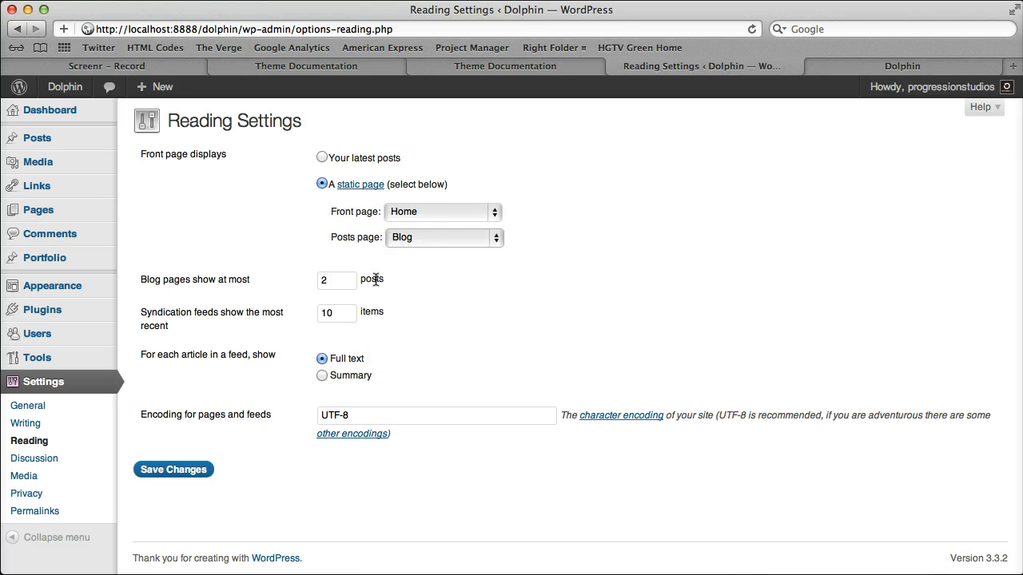
pyautogui.click(187, 477)
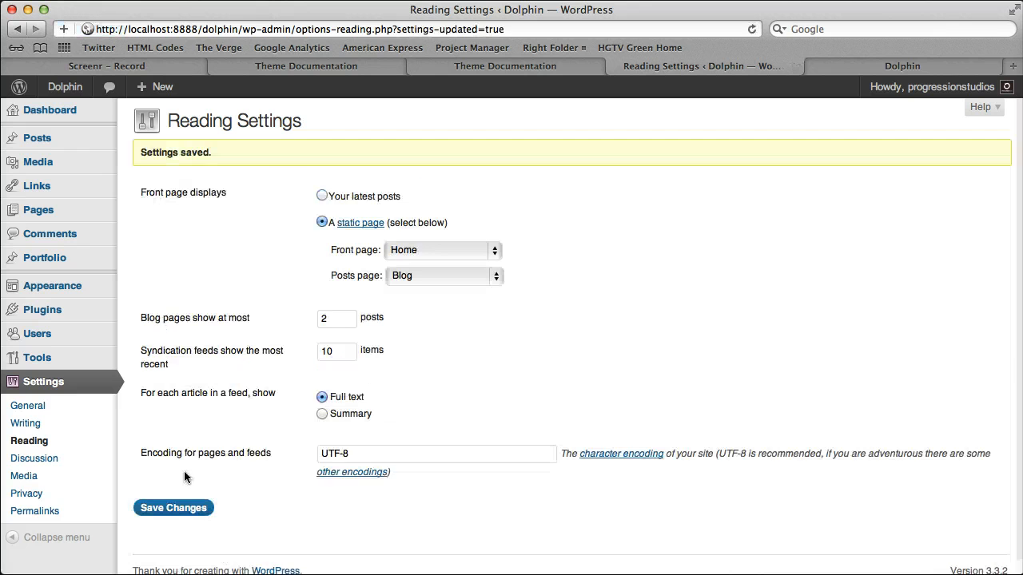
# Return to the Dolphin site's tab and load its front page to check the static home page.
pyautogui.click(856, 66)
pyautogui.click(134, 120)
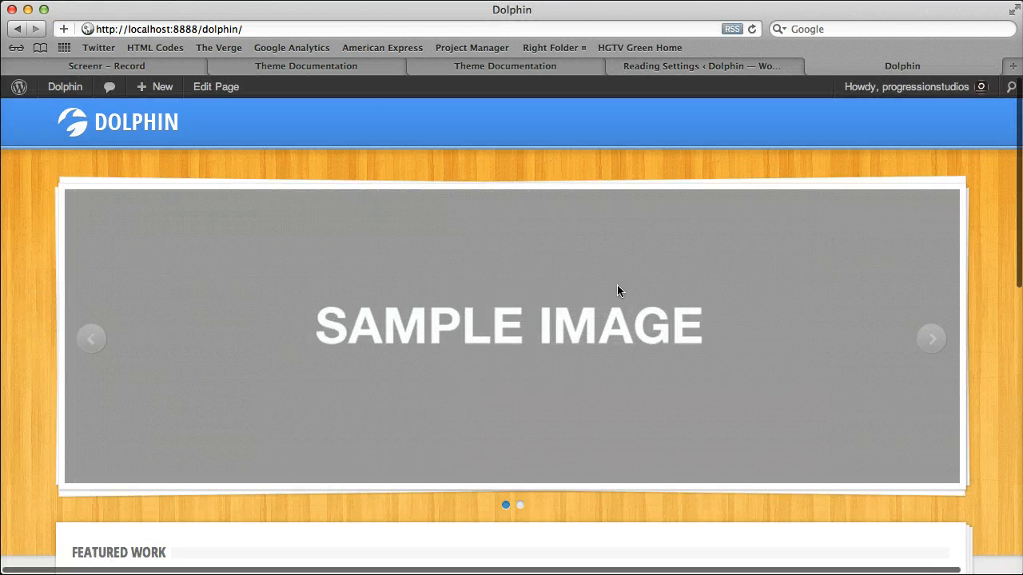
# Look through the home page's slider, featured work and recent news sections.
pyautogui.scroll(-15, 617, 291)
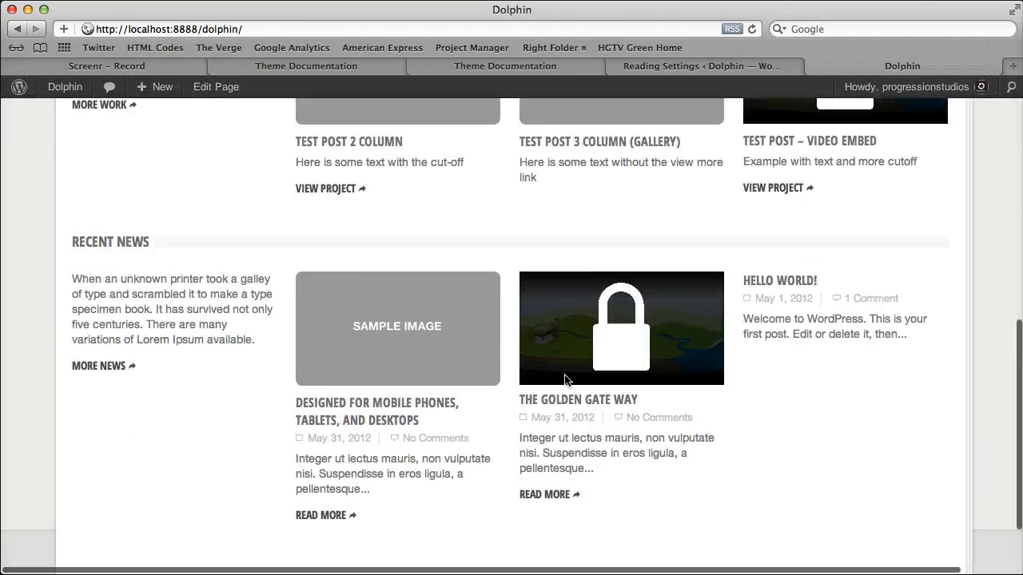
pyautogui.scroll(15, 564, 380)
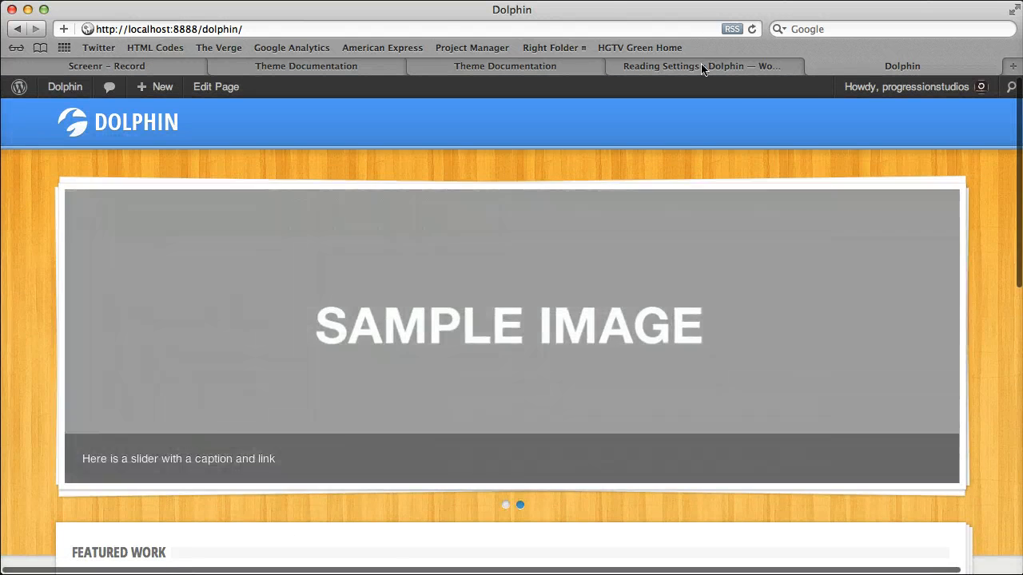
# In the WordPress menu settings, assign the Main Navigation menu to the Main Navigation theme location and save it.
pyautogui.click(701, 65)
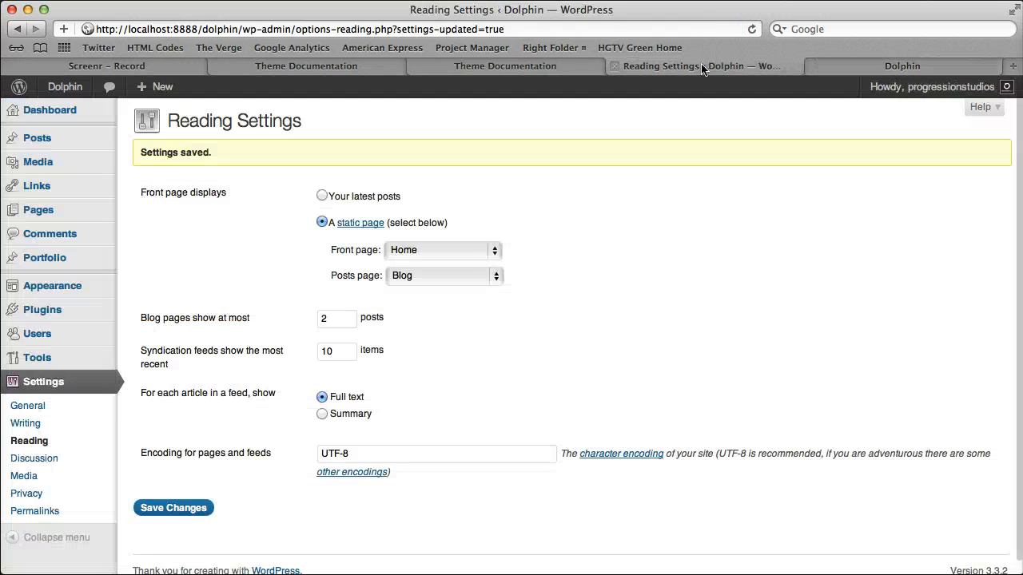
pyautogui.moveTo(75, 288)
pyautogui.click(144, 323)
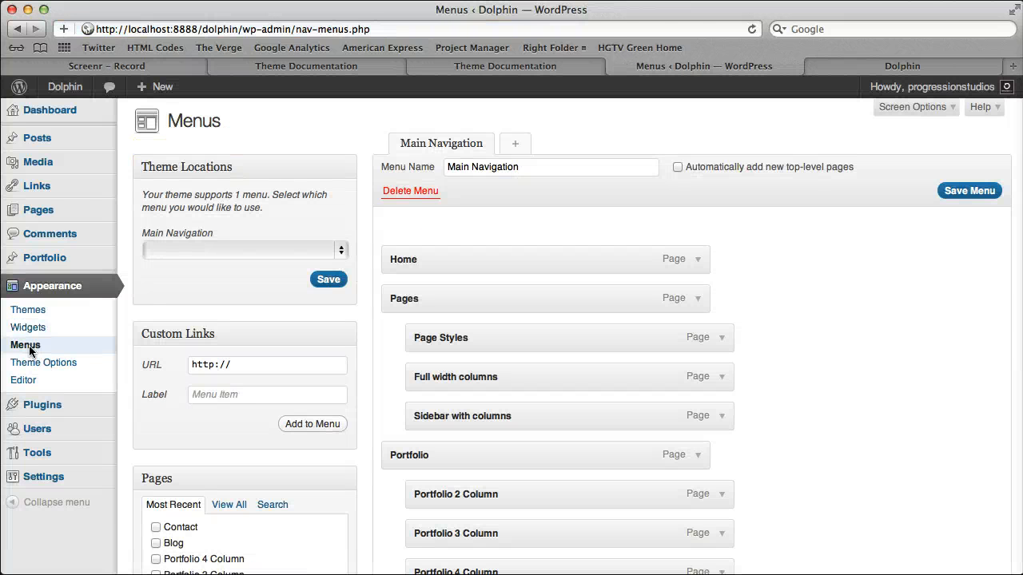
pyautogui.scroll(-5, 559, 392)
pyautogui.scroll(5, 592, 440)
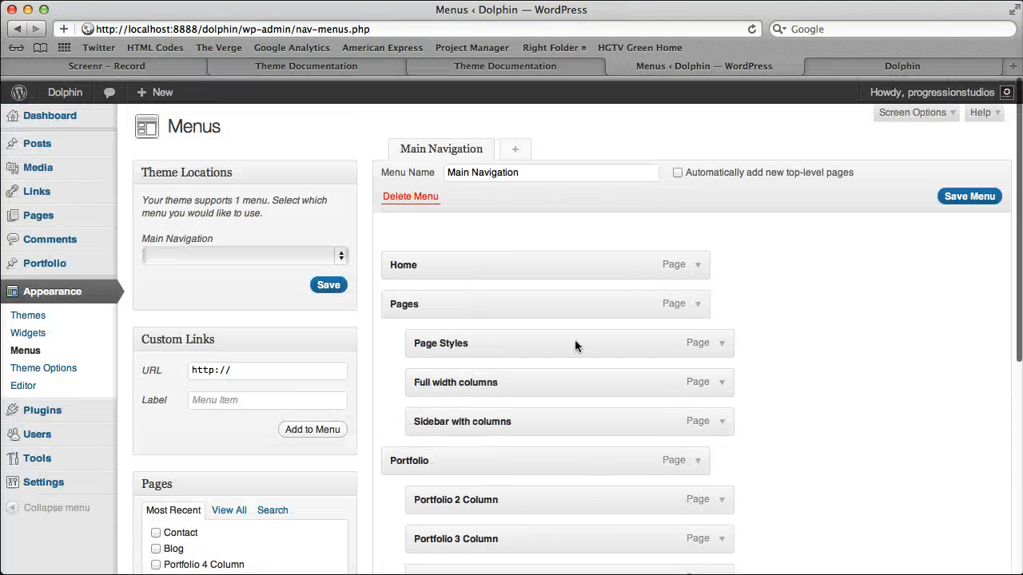
pyautogui.click(152, 249)
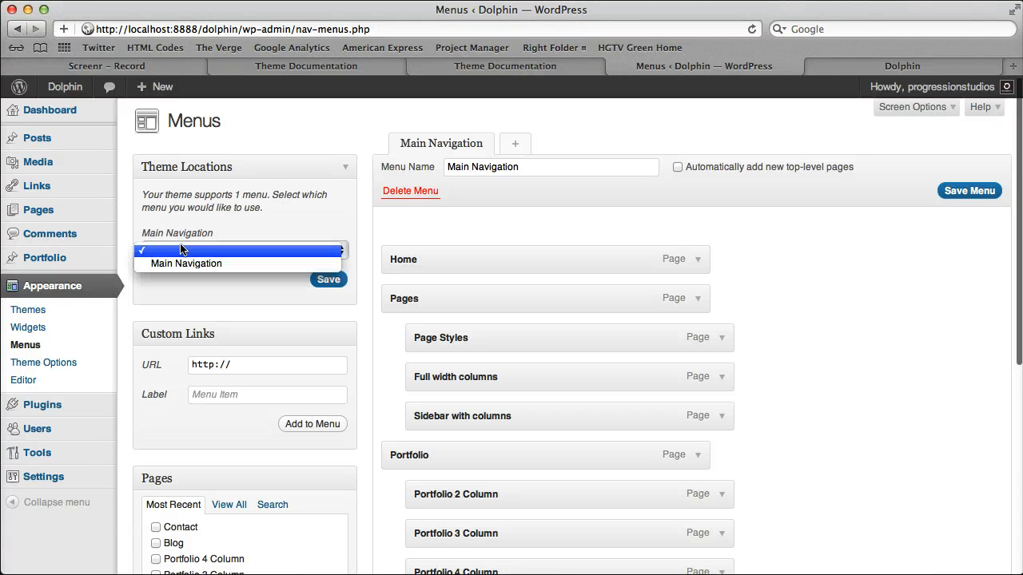
pyautogui.click(183, 263)
pyautogui.click(186, 249)
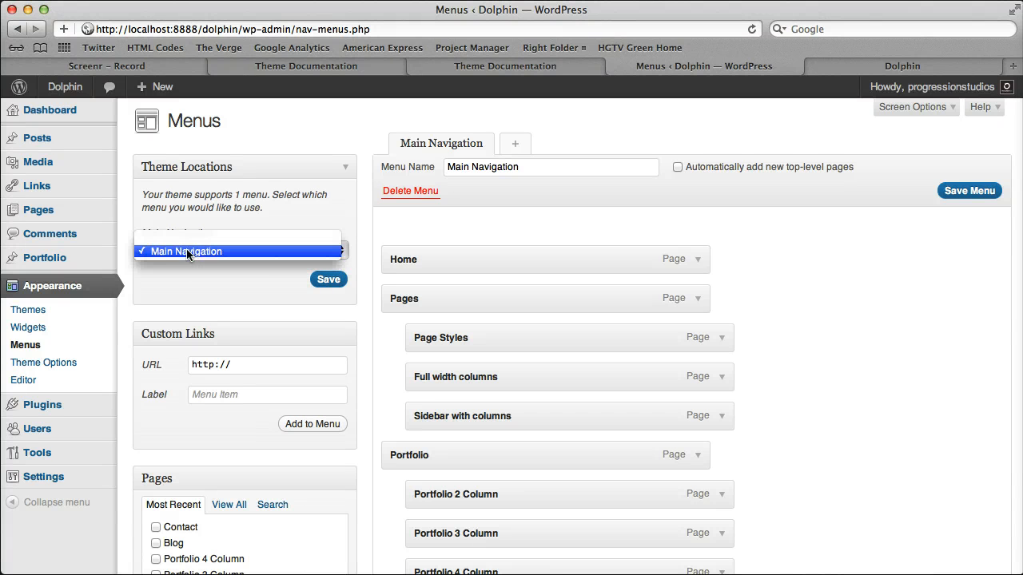
pyautogui.click(189, 253)
pyautogui.click(336, 282)
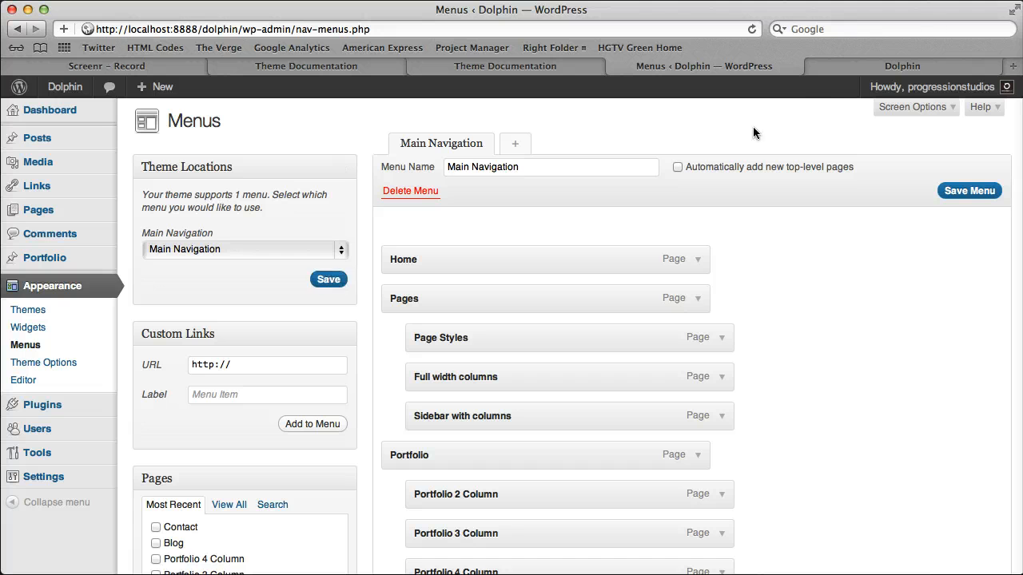
# Reload the Dolphin site's front page to check its navigation menu, and examine the Contact page.
pyautogui.click(868, 65)
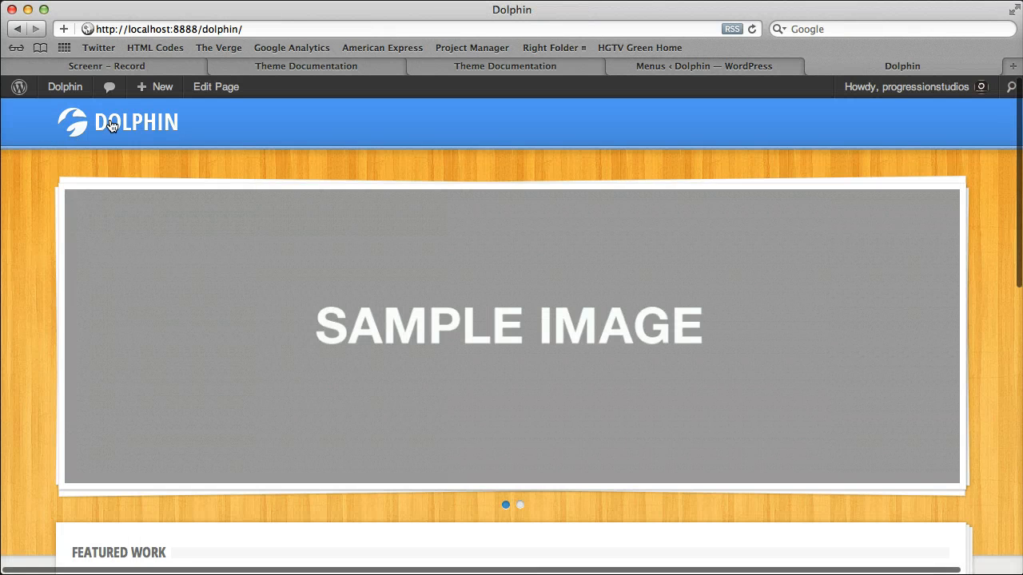
pyautogui.press('super+r')
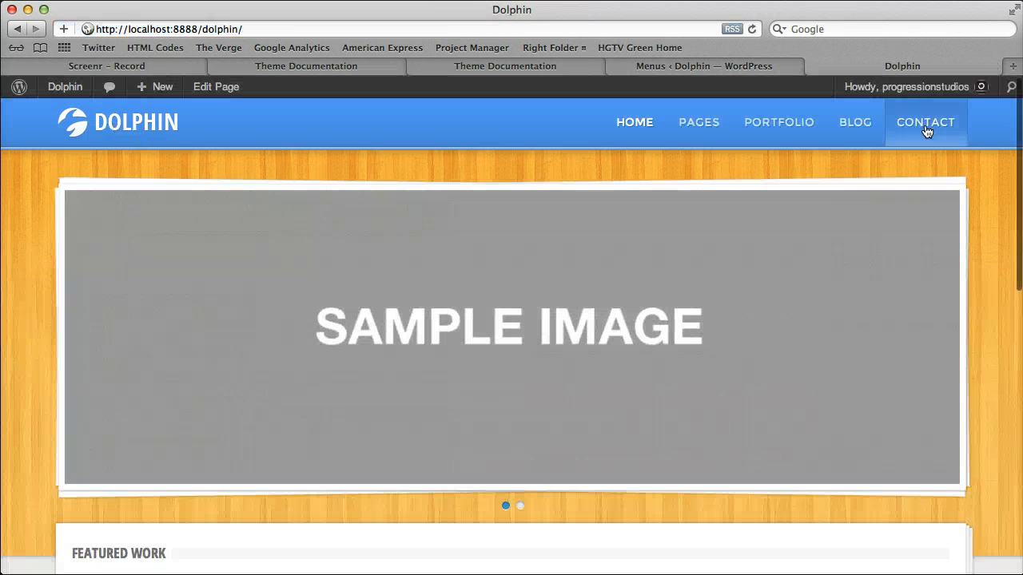
pyautogui.click(925, 125)
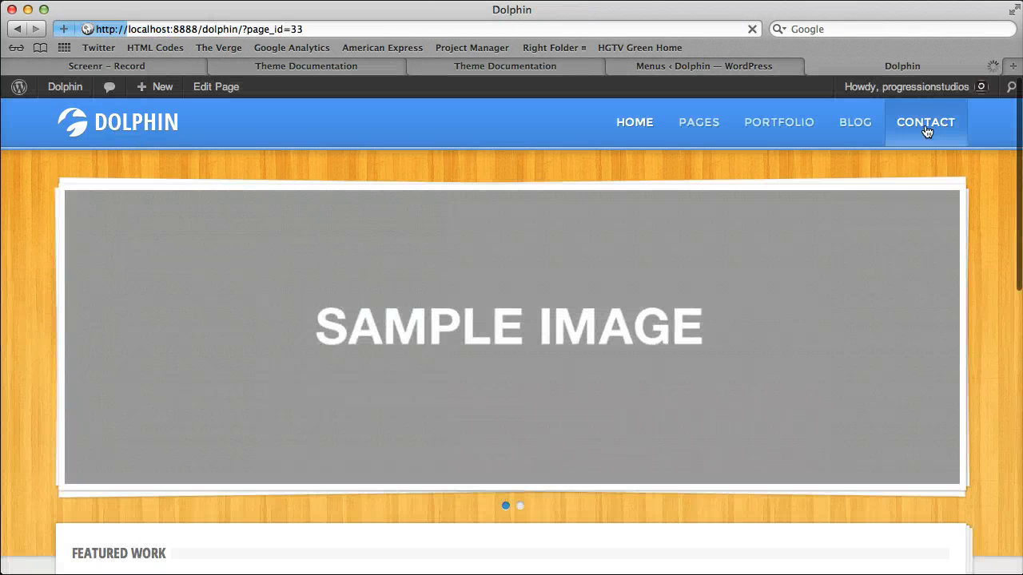
pyautogui.scroll(-10, 891, 185)
pyautogui.scroll(10, 890, 182)
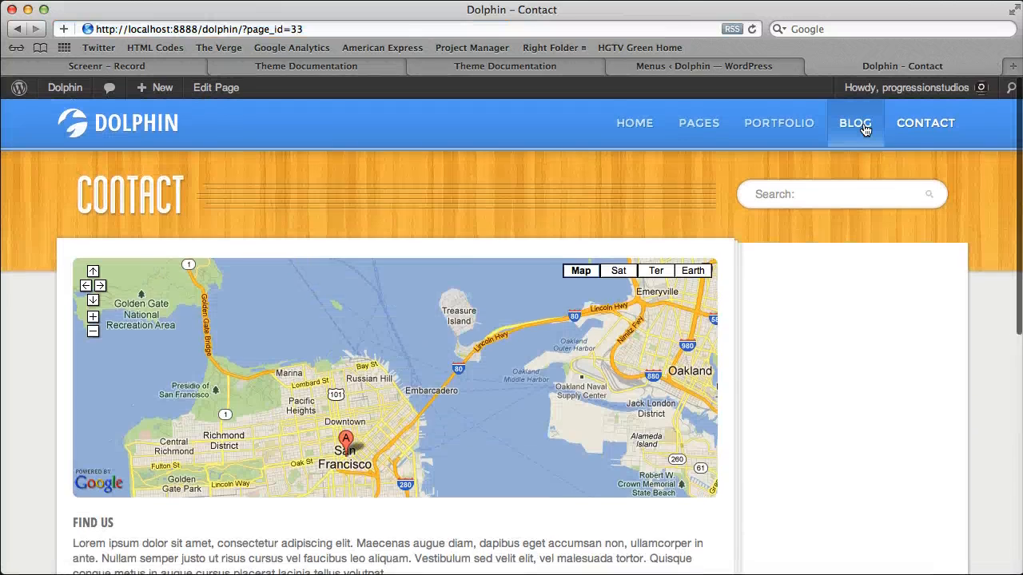
# Examine the site's Blog page and the Page Styles page reached through the Pages navigation entry.
pyautogui.click(861, 125)
pyautogui.scroll(-1, 855, 259)
pyautogui.scroll(-10, 856, 260)
pyautogui.scroll(10, 856, 260)
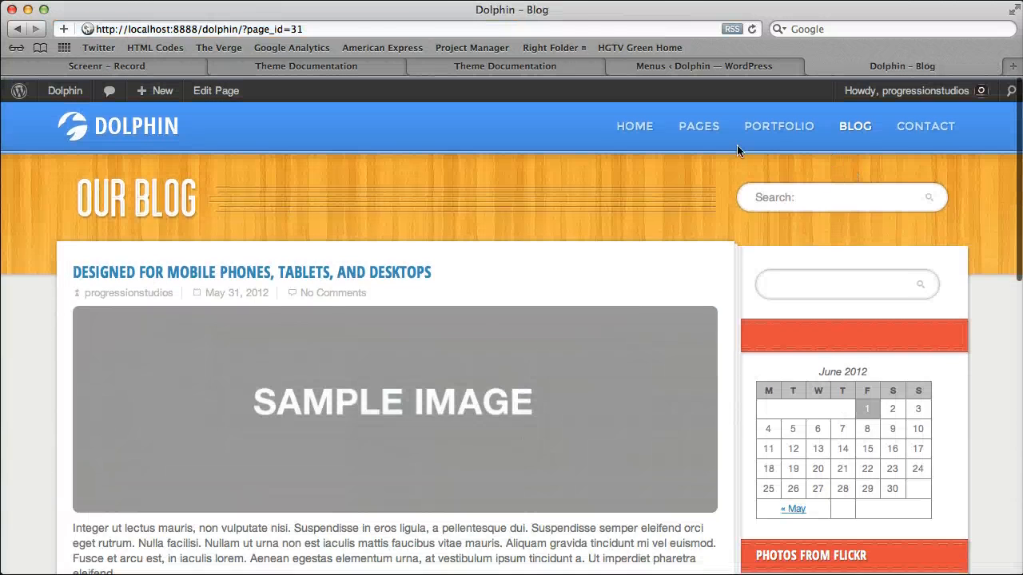
pyautogui.click(703, 134)
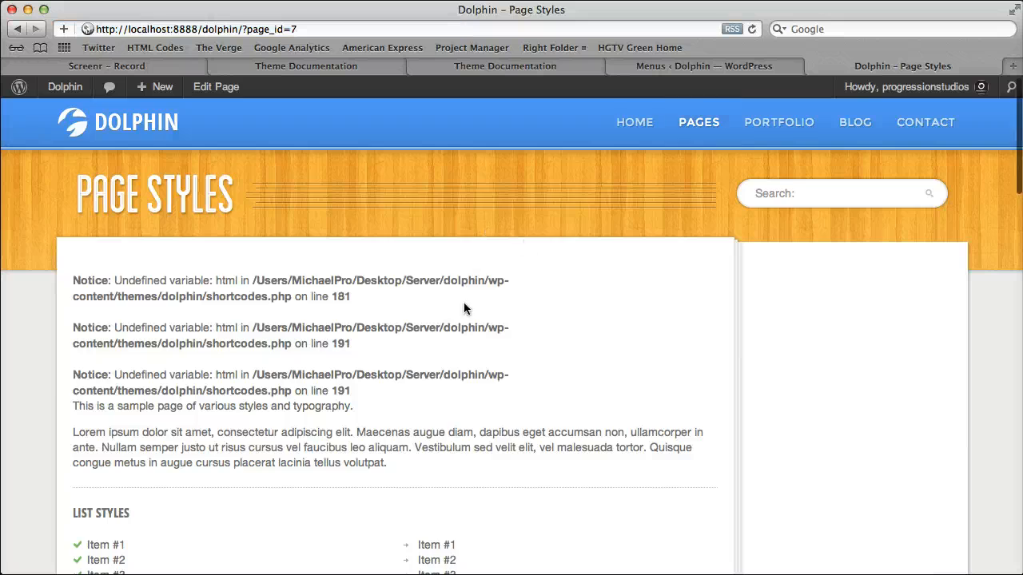
pyautogui.scroll(-10, 464, 305)
pyautogui.scroll(-10, 466, 308)
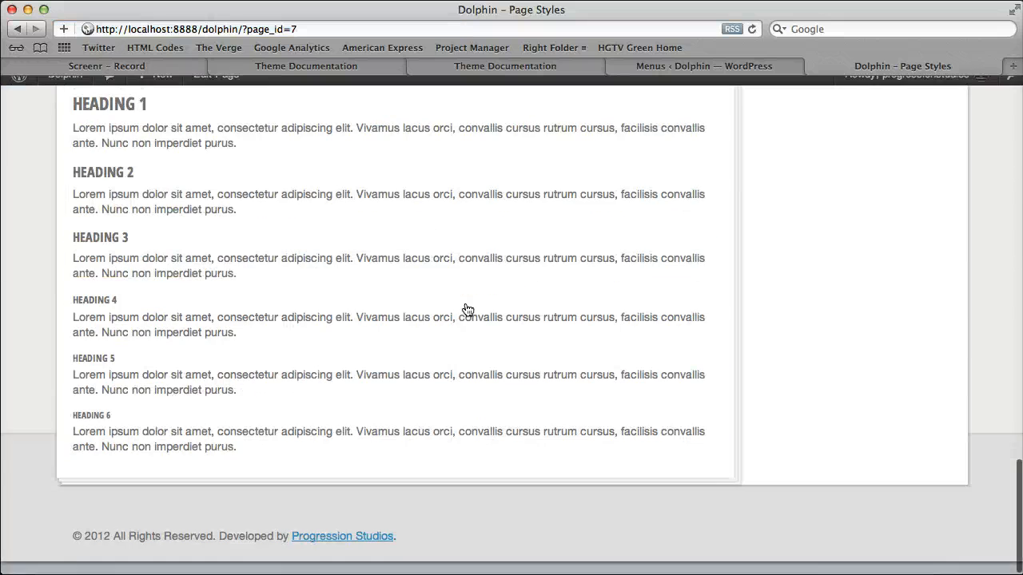
pyautogui.scroll(15, 466, 306)
# Go back to the site's home page and review its slider, featured work and recent news sections.
pyautogui.click(144, 140)
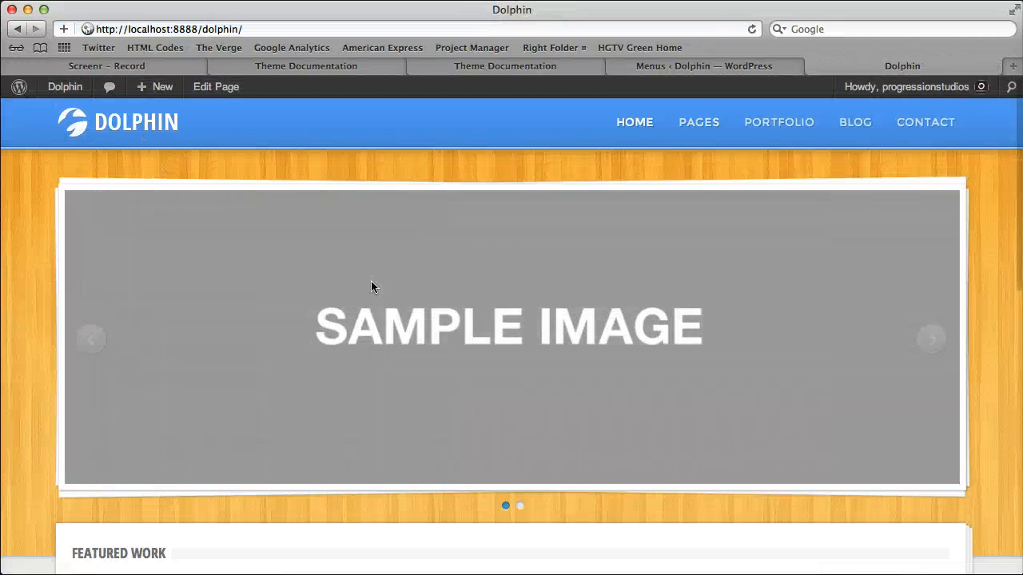
pyautogui.scroll(-5, 371, 292)
pyautogui.scroll(5, 373, 291)
pyautogui.scroll(-8, 373, 284)
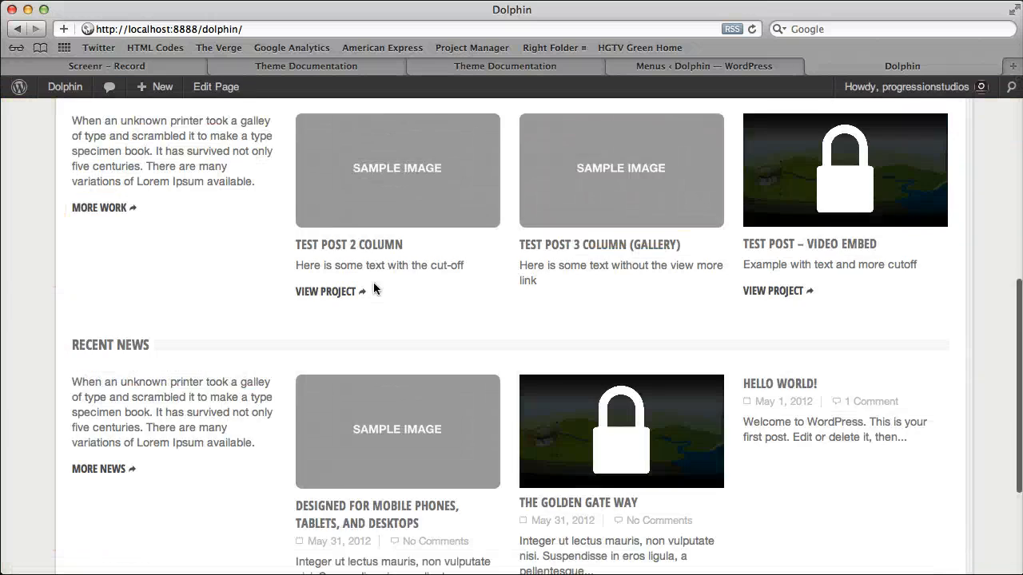
pyautogui.scroll(2, 373, 282)
pyautogui.scroll(4, 373, 282)
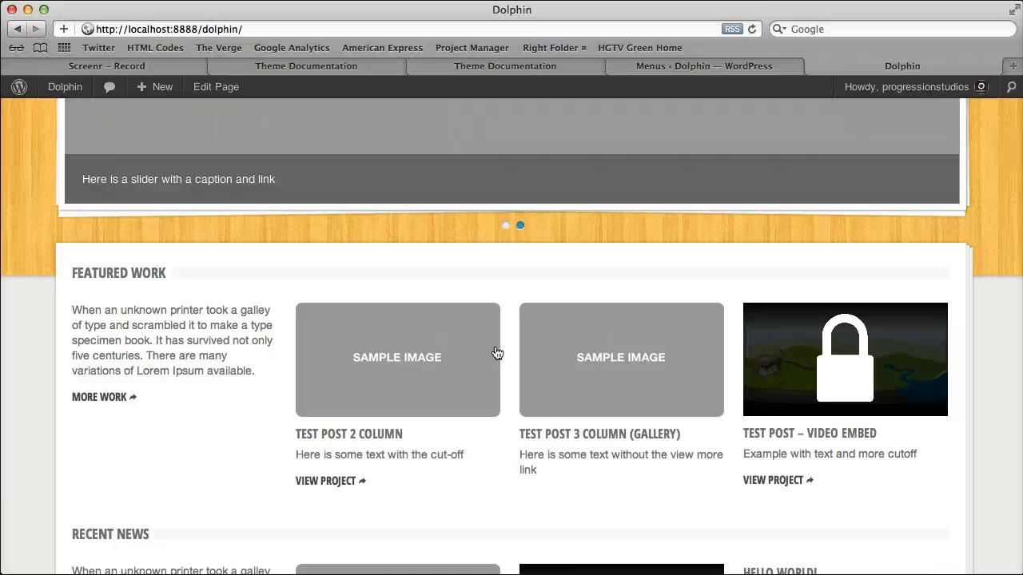
pyautogui.scroll(-1, 405, 400)
pyautogui.scroll(-5, 404, 401)
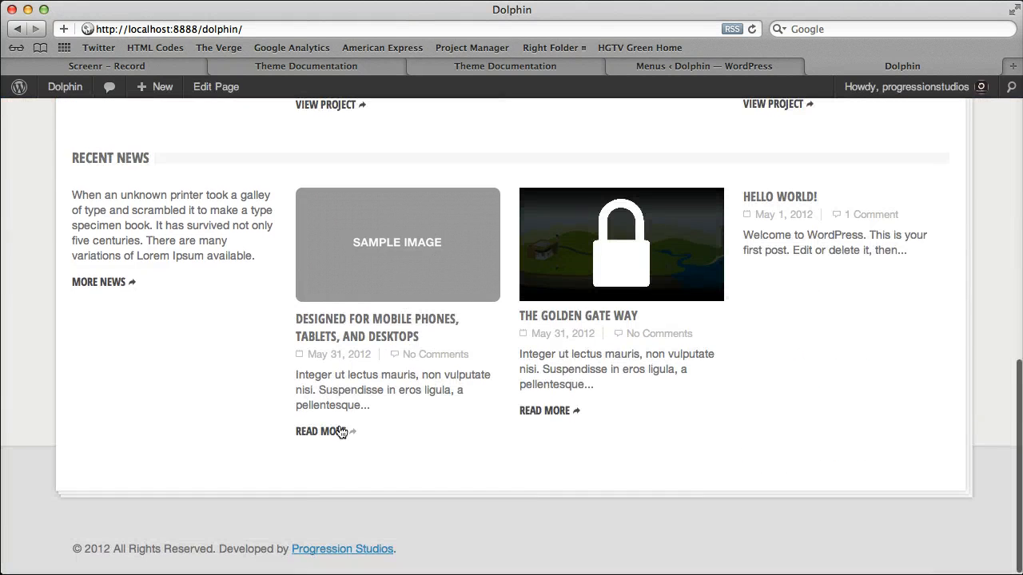
pyautogui.scroll(15, 507, 415)
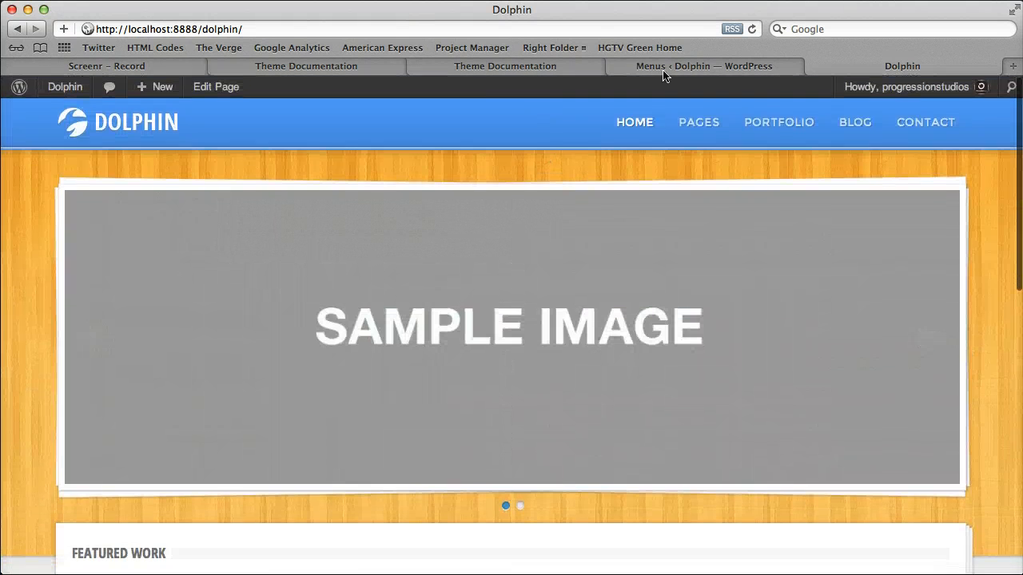
# Open the WordPress admin's list of pages and check the Portfolio 4 Column page on the live local site.
pyautogui.click(668, 68)
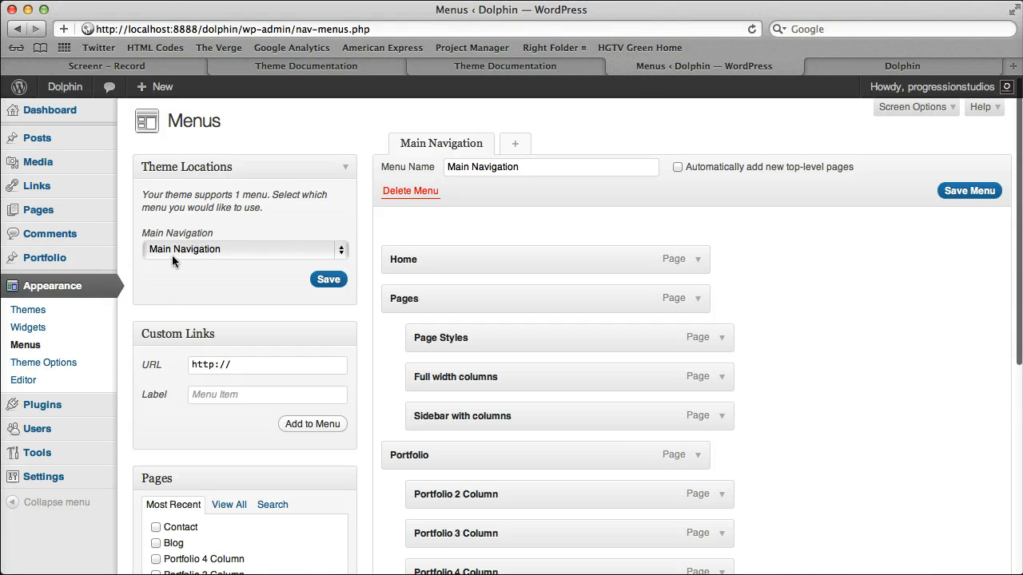
pyautogui.click(77, 211)
pyautogui.click(887, 65)
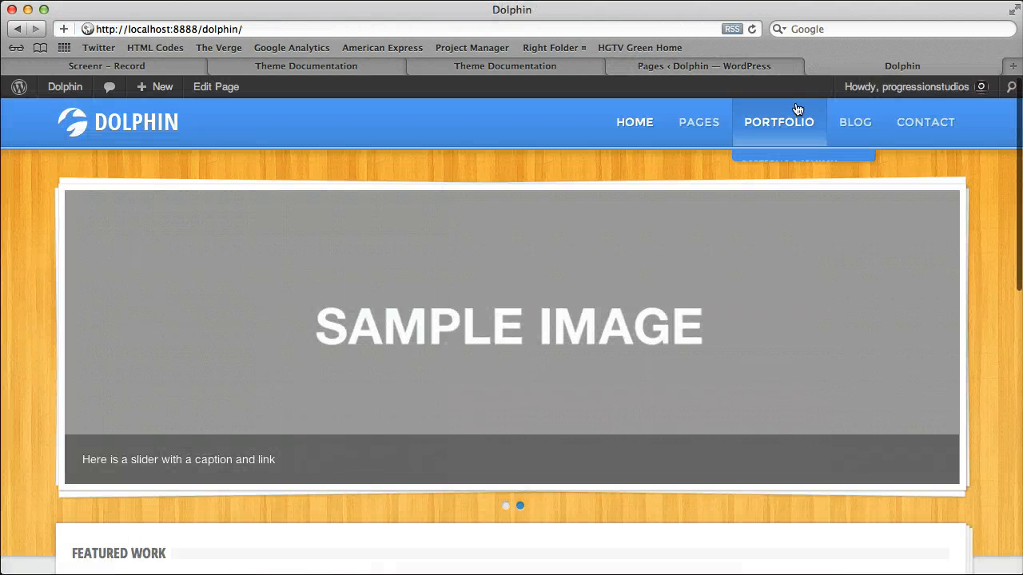
pyautogui.click(779, 121)
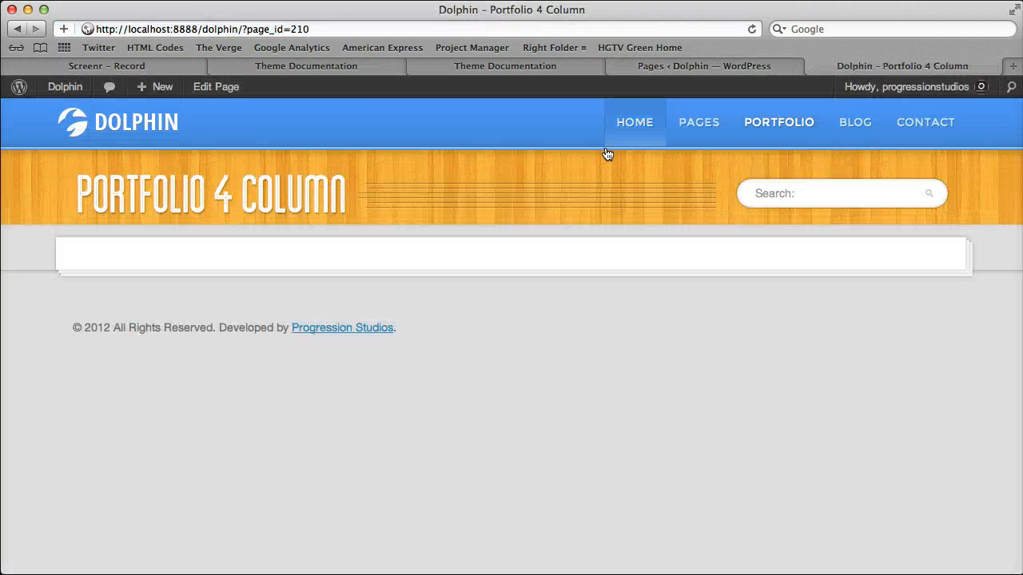
# Edit the Portfolio 4 Column page, set its portfolio type to 4 Column Portfolio, and update the page.
pyautogui.click(732, 69)
pyautogui.scroll(-5, 382, 361)
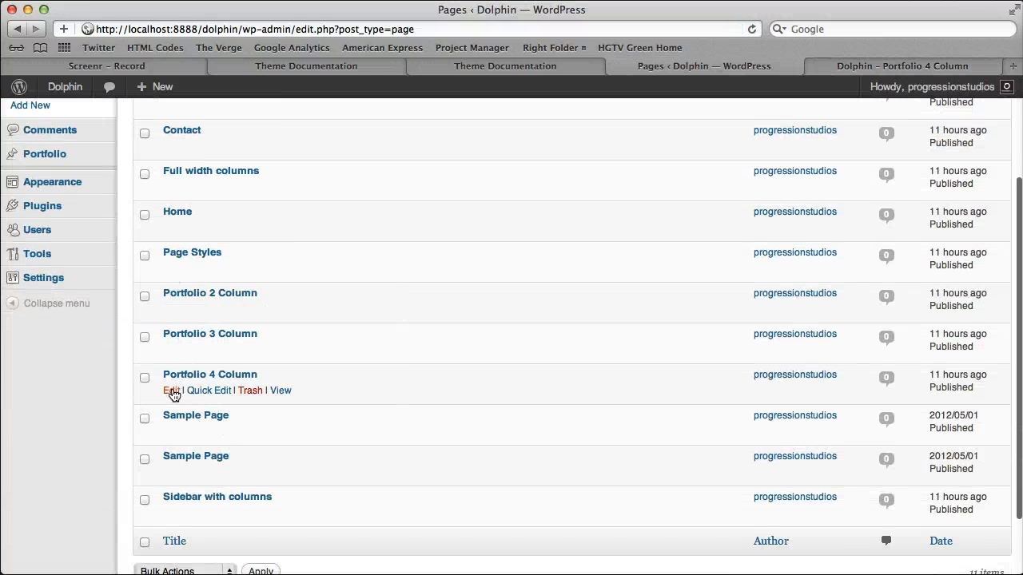
pyautogui.click(173, 392)
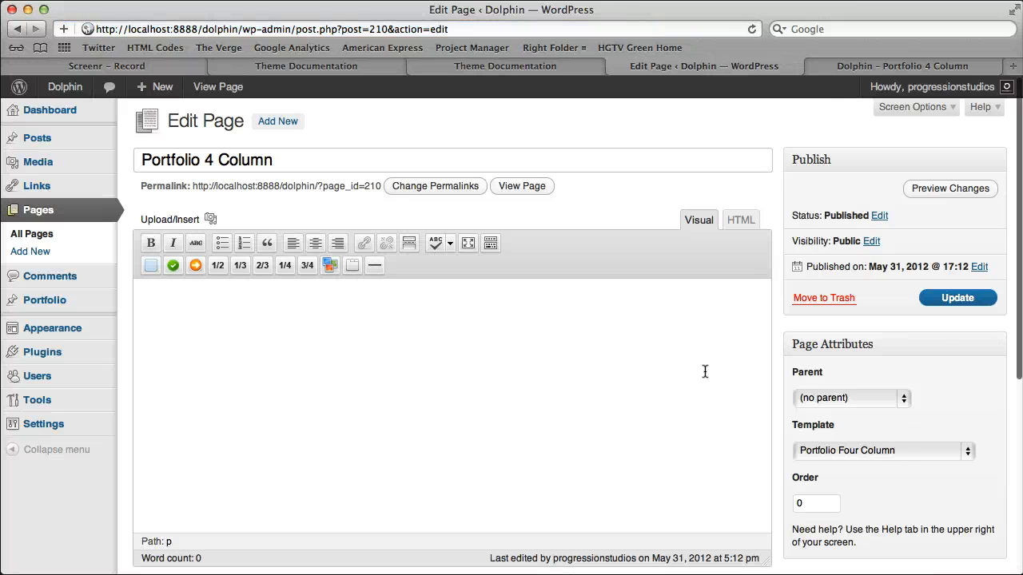
pyautogui.scroll(-5, 333, 489)
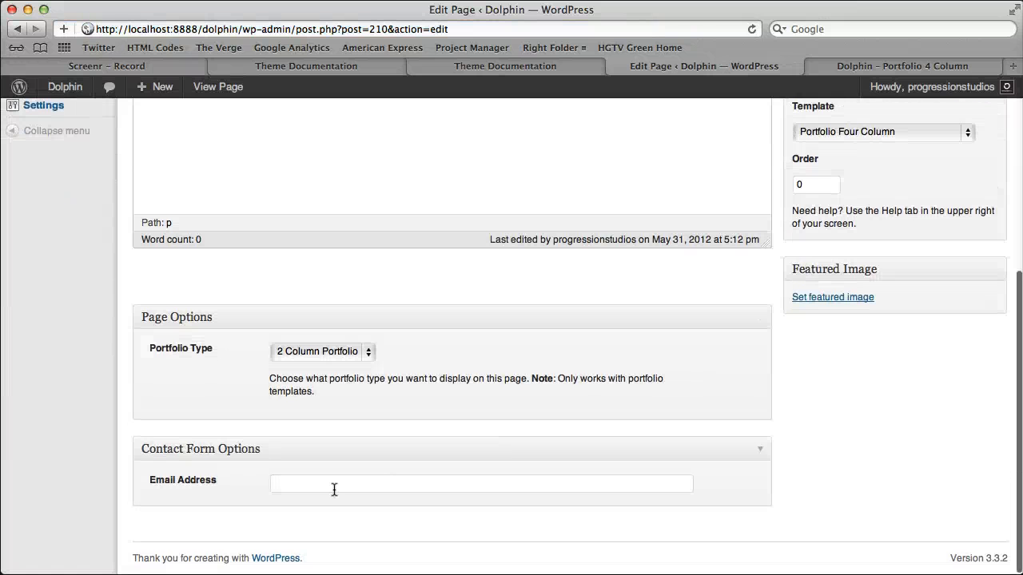
pyautogui.click(324, 352)
pyautogui.click(321, 379)
pyautogui.scroll(5, 324, 371)
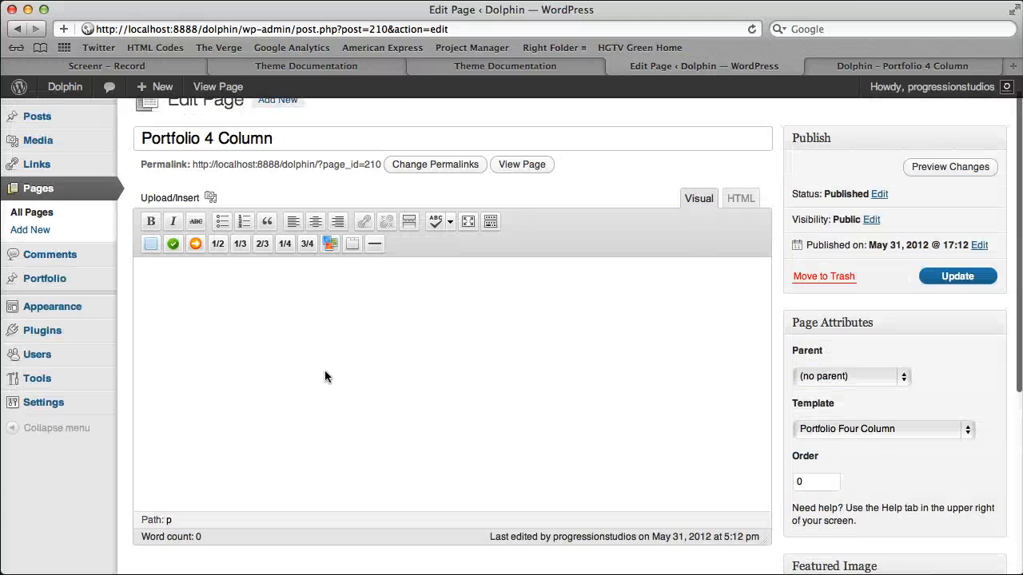
pyautogui.click(957, 276)
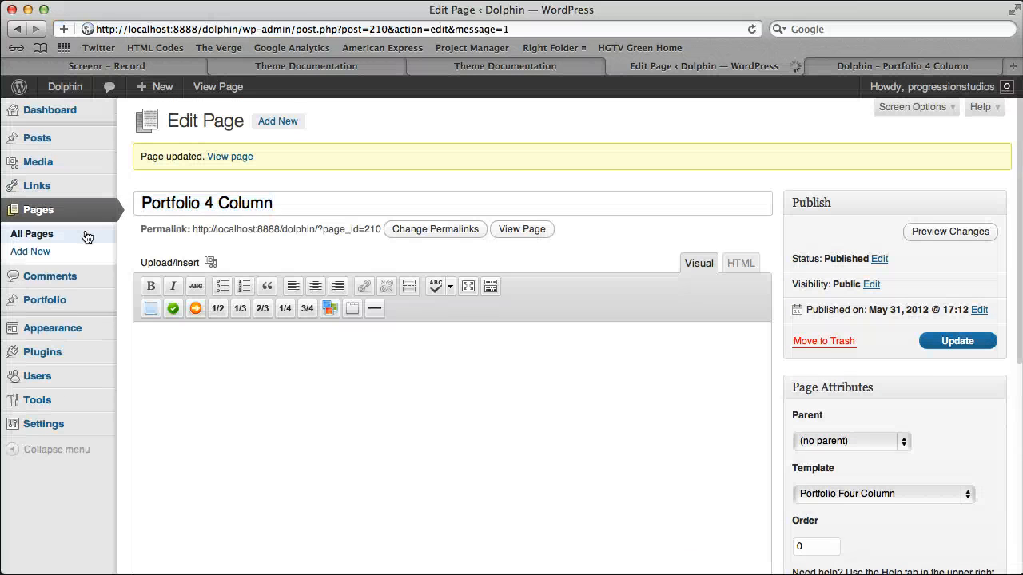
# Edit the Portfolio 3 Column page, set its portfolio type to 3 Column Portfolio, and update the page.
pyautogui.click(87, 236)
pyautogui.click(168, 494)
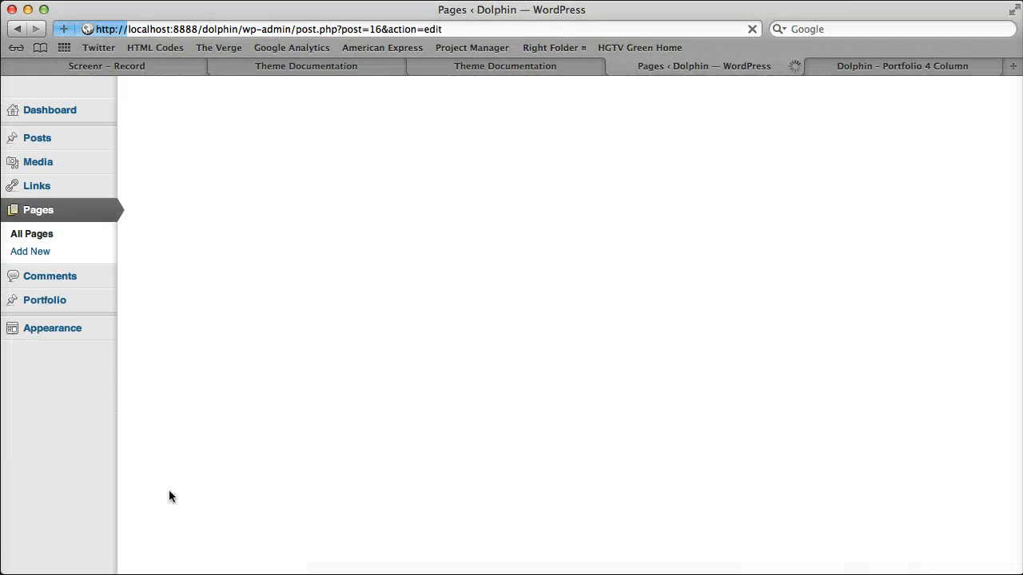
pyautogui.scroll(-10, 193, 455)
pyautogui.click(320, 352)
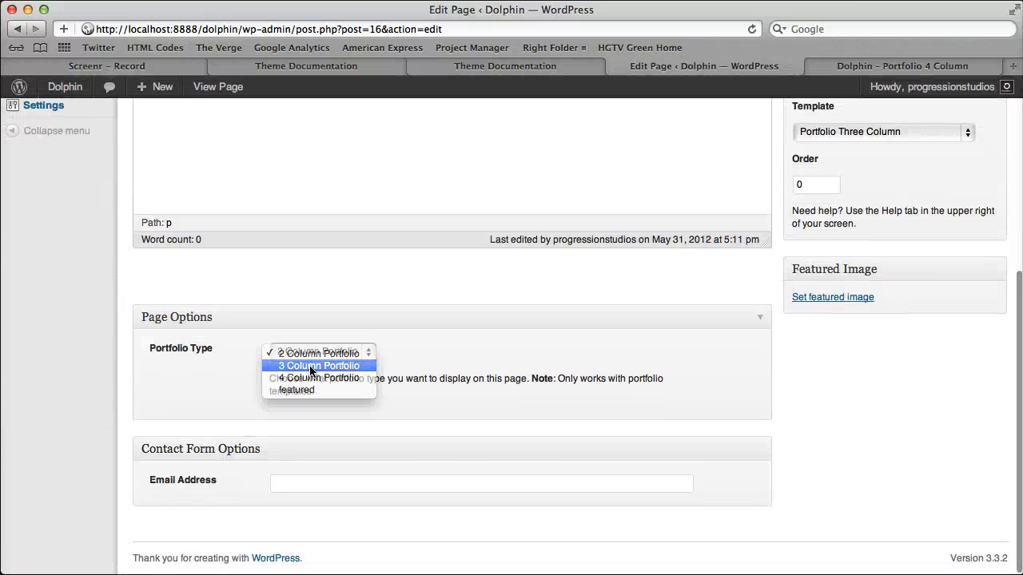
pyautogui.click(311, 370)
pyautogui.scroll(10, 560, 359)
pyautogui.click(986, 363)
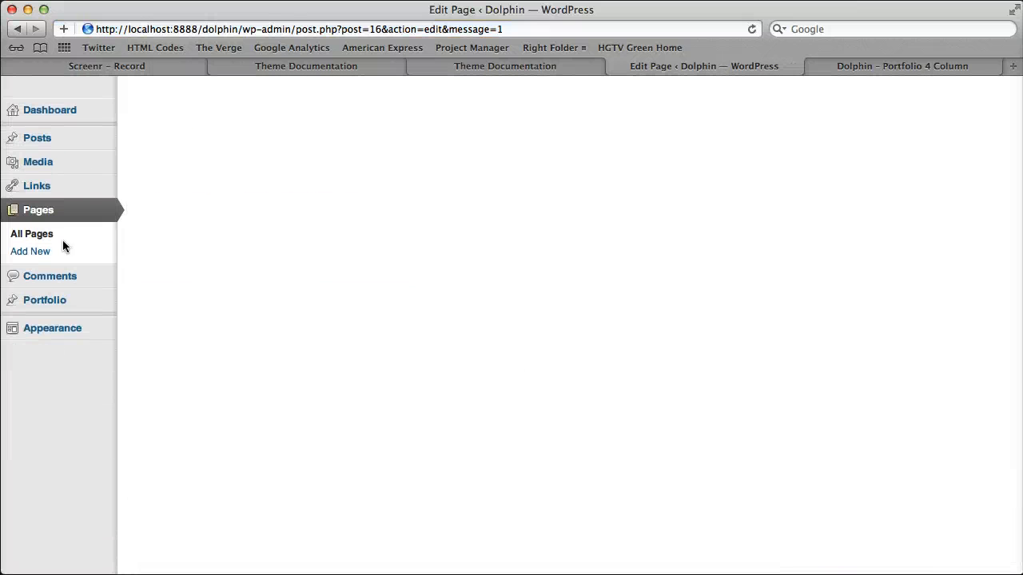
# Open the Portfolio 2 Column page for editing, check its page options, and update the page.
pyautogui.click(62, 241)
pyautogui.click(170, 455)
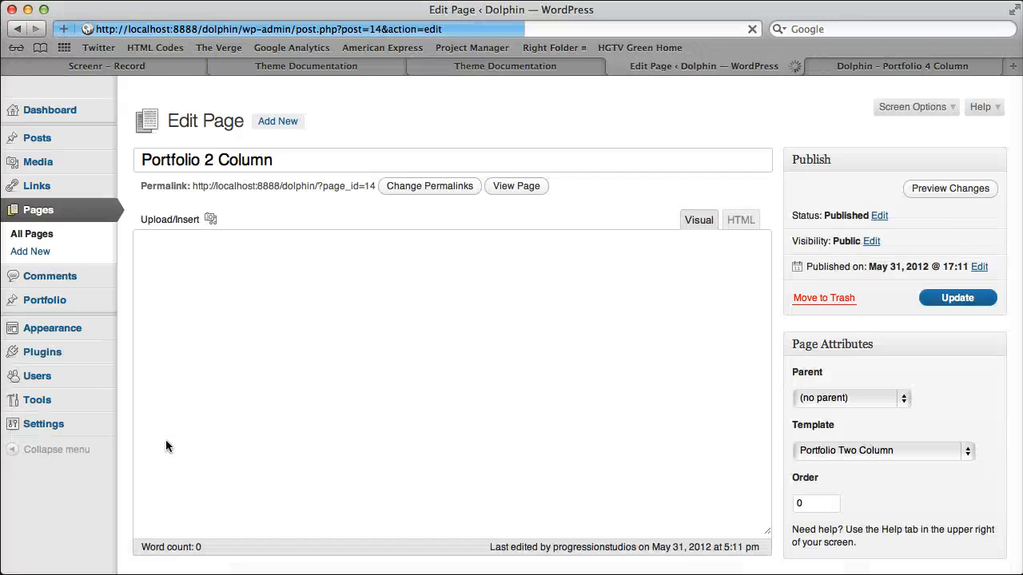
pyautogui.scroll(-5, 204, 420)
pyautogui.scroll(10, 940, 285)
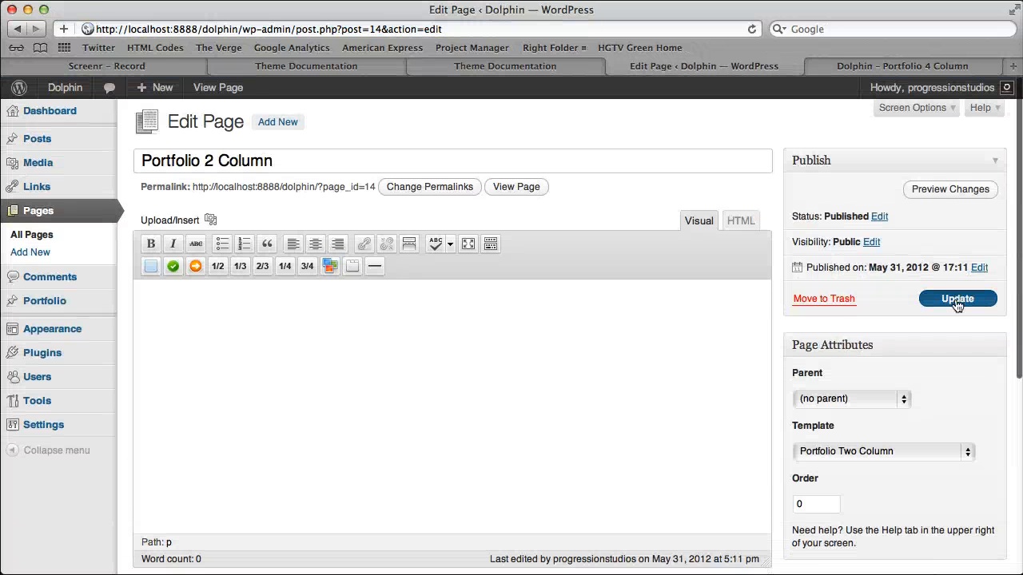
pyautogui.click(957, 299)
# Reload the Portfolio 4 Column page on the local site and review the Portfolio 3 Column and Portfolio 2 Column pages.
pyautogui.hotkey('ctrl', 'Tab')
pyautogui.click(752, 29)
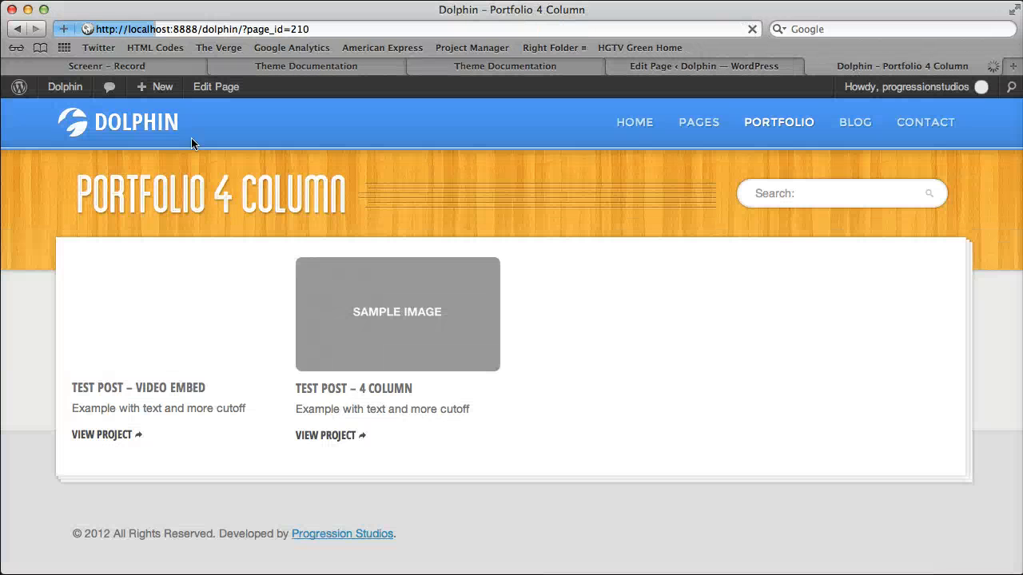
pyautogui.moveTo(755, 126)
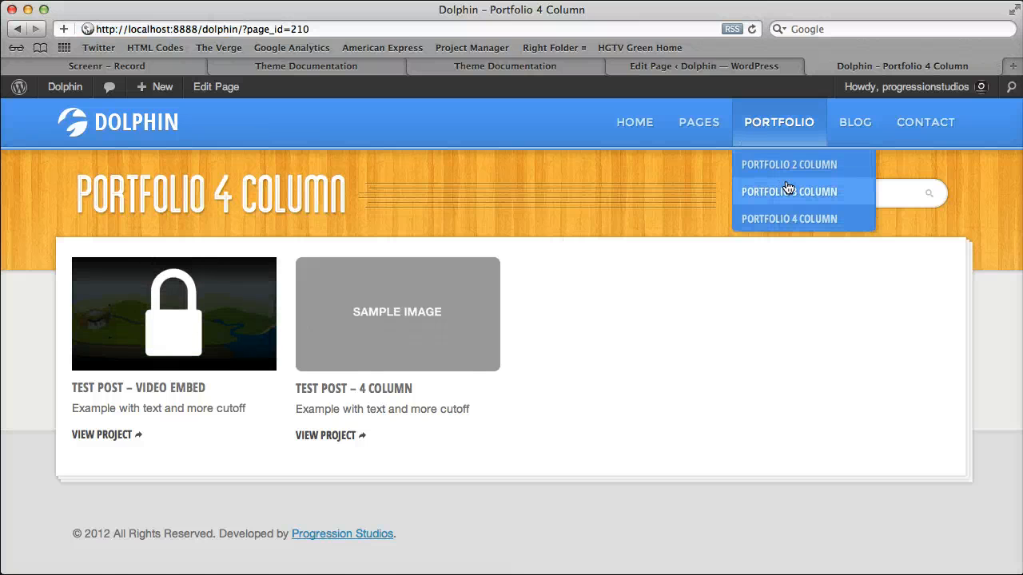
pyautogui.click(787, 191)
pyautogui.click(785, 164)
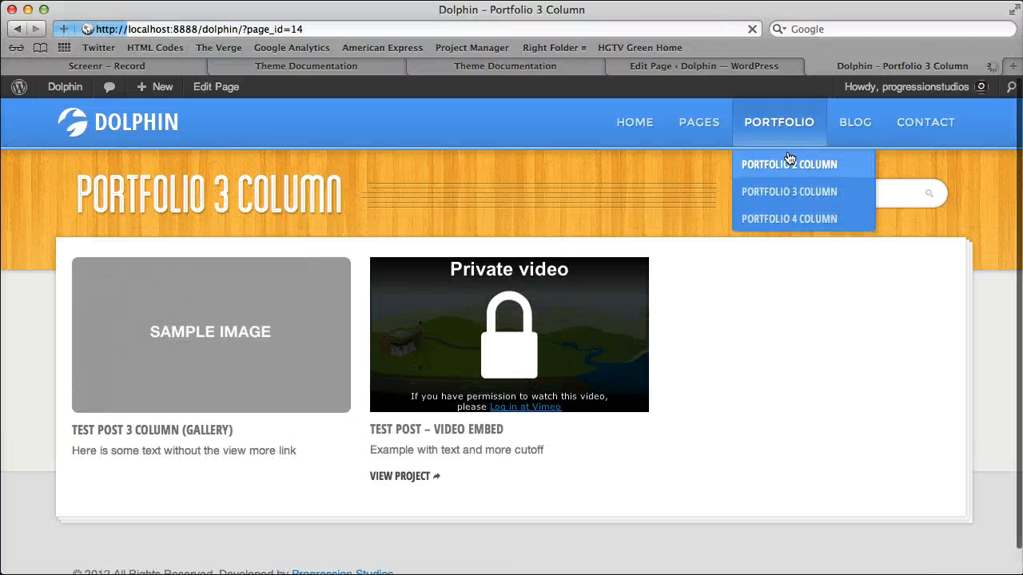
pyautogui.scroll(-3, 508, 185)
pyautogui.scroll(3, 507, 185)
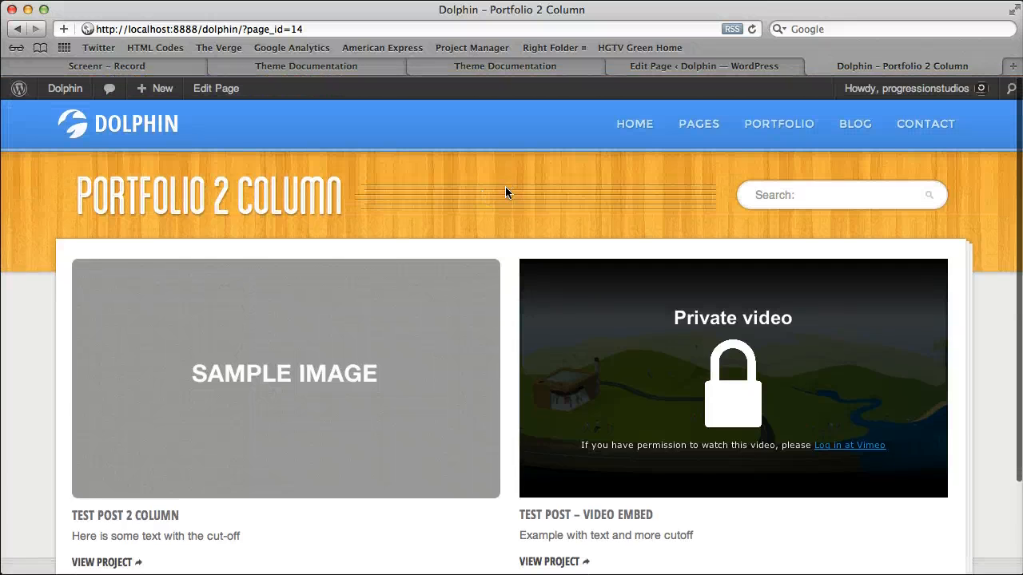
# Review the local site's home page and blog page from top to bottom.
pyautogui.click(160, 132)
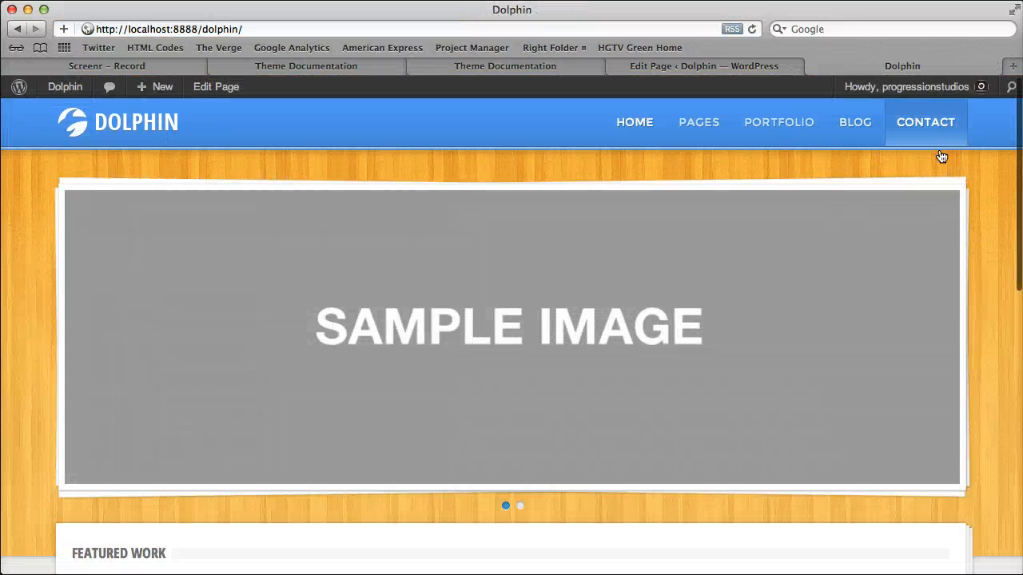
pyautogui.scroll(-10, 955, 185)
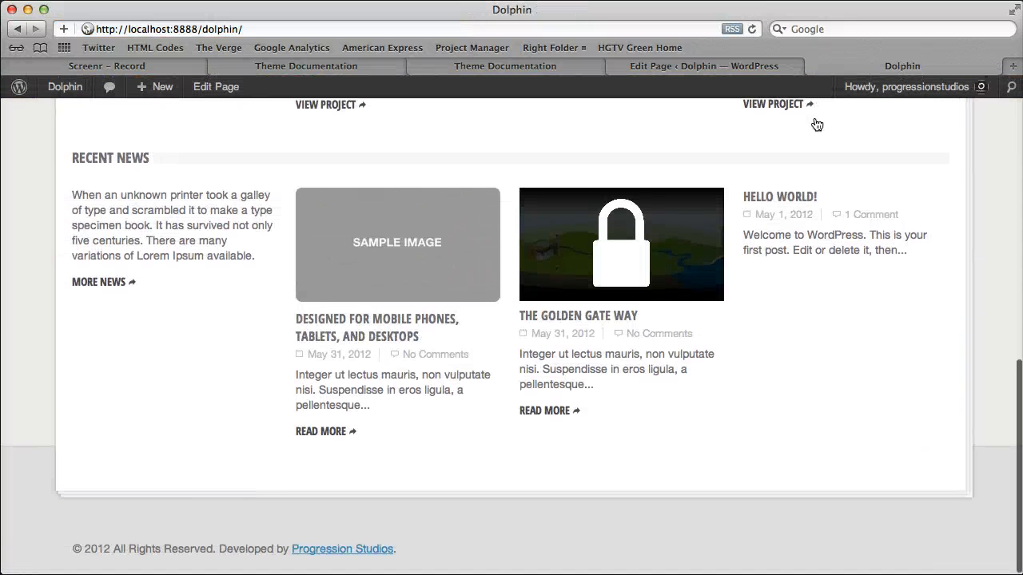
pyautogui.scroll(2, 833, 245)
pyautogui.scroll(8, 833, 246)
pyautogui.click(854, 121)
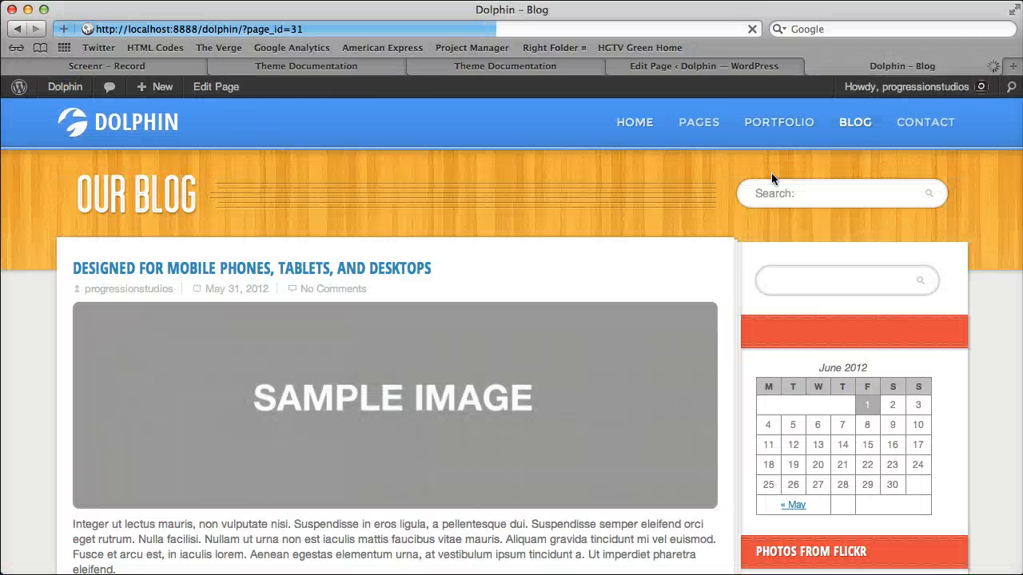
pyautogui.scroll(-15, 703, 240)
pyautogui.scroll(15, 703, 237)
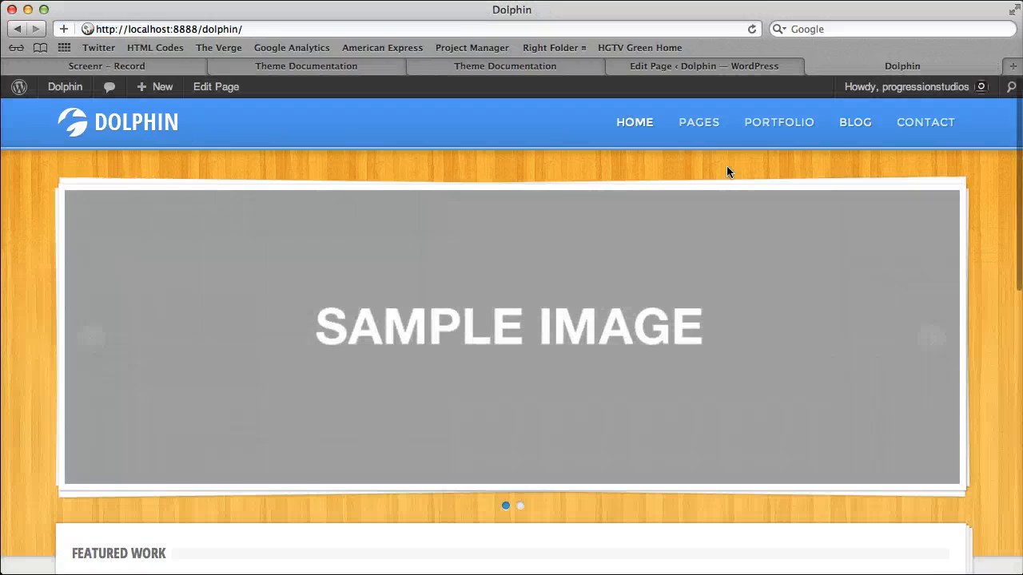
# Revisit the Portfolio 4 Column page on the local site and return to the home page.
pyautogui.click(722, 123)
pyautogui.click(755, 122)
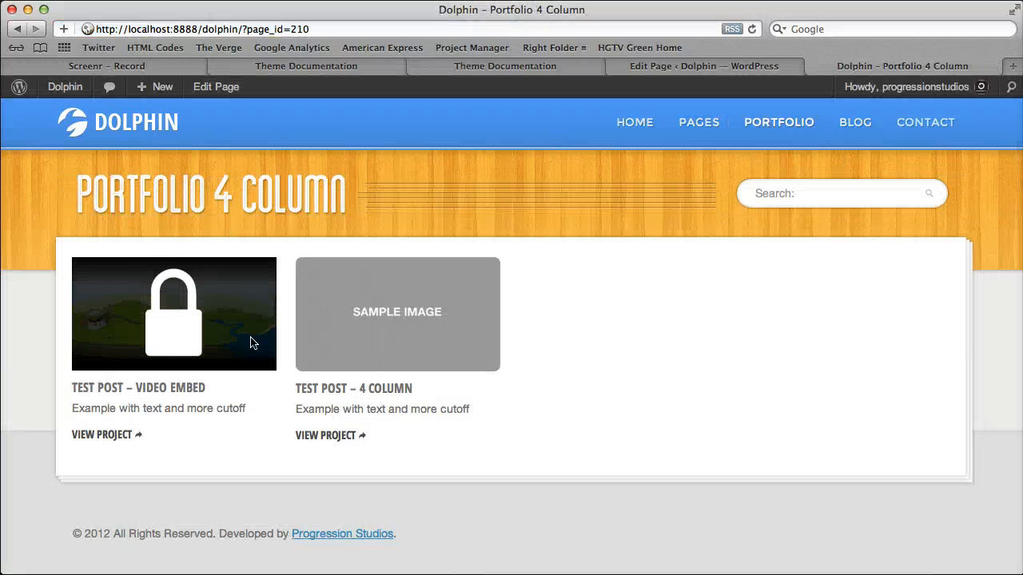
pyautogui.click(171, 140)
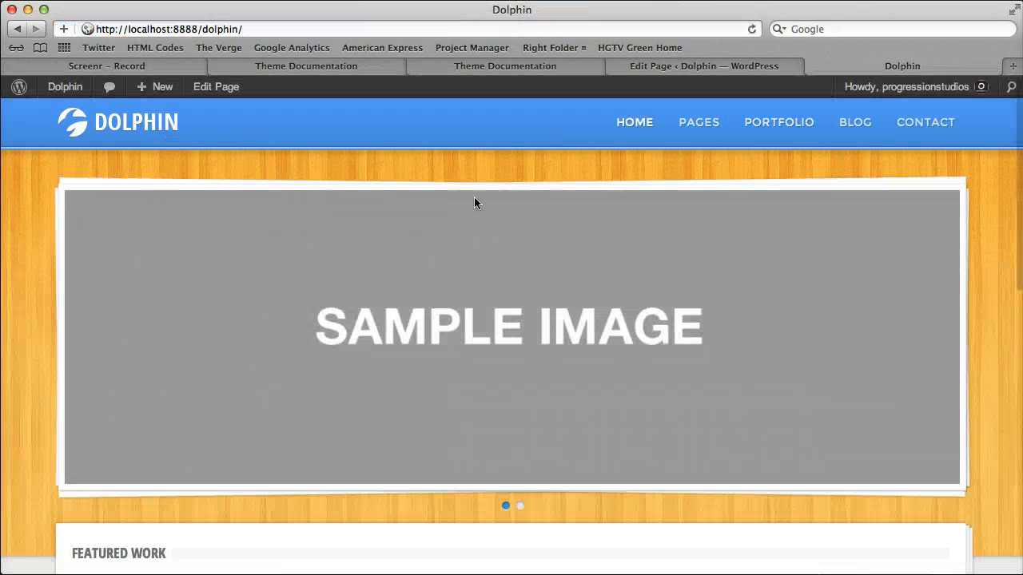
# Open the WordPress admin's Widgets page, collapse the Sidebar area to review the widget areas, and close the admin page.
pyautogui.click(708, 67)
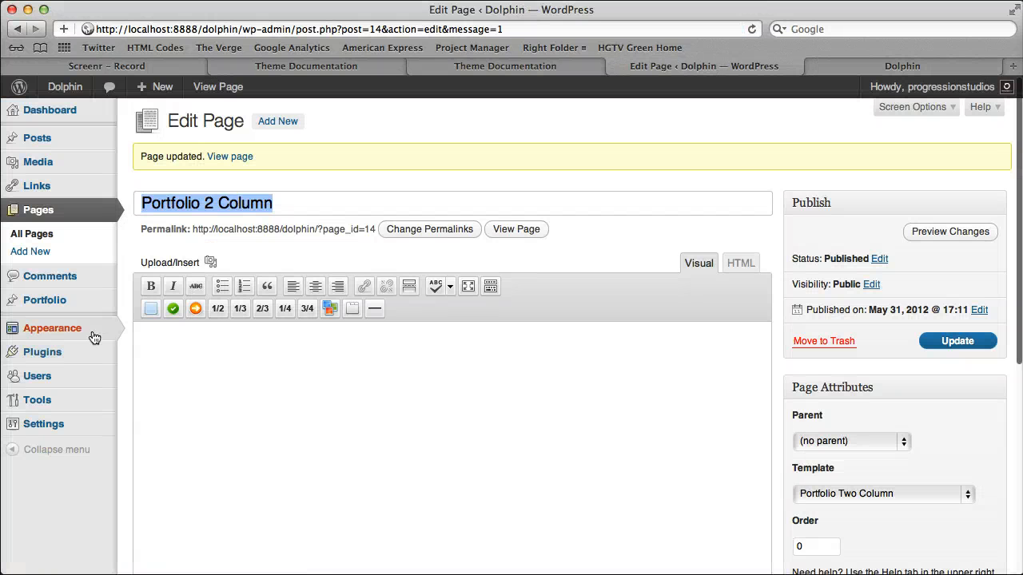
pyautogui.moveTo(93, 338)
pyautogui.click(146, 409)
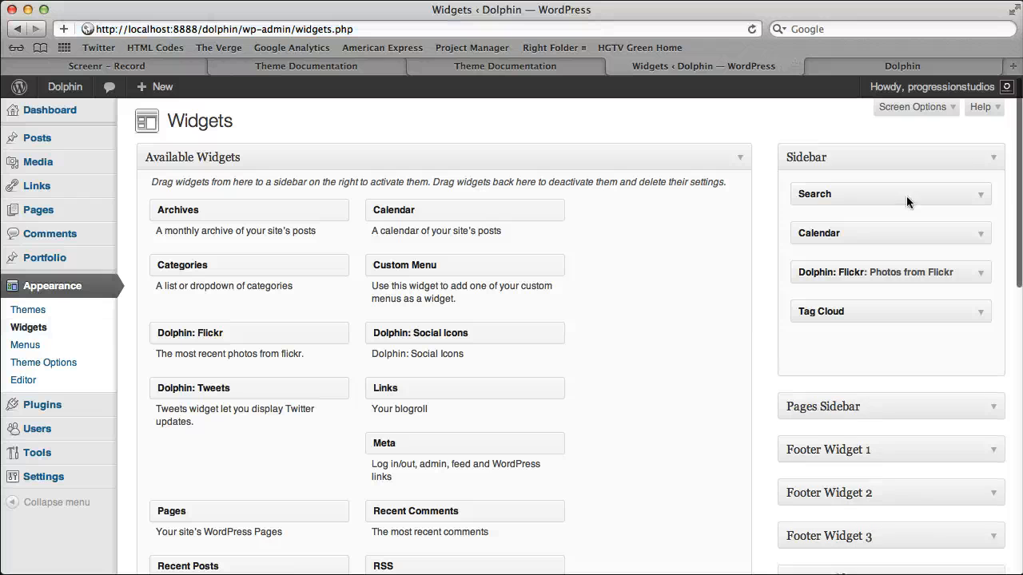
pyautogui.click(996, 155)
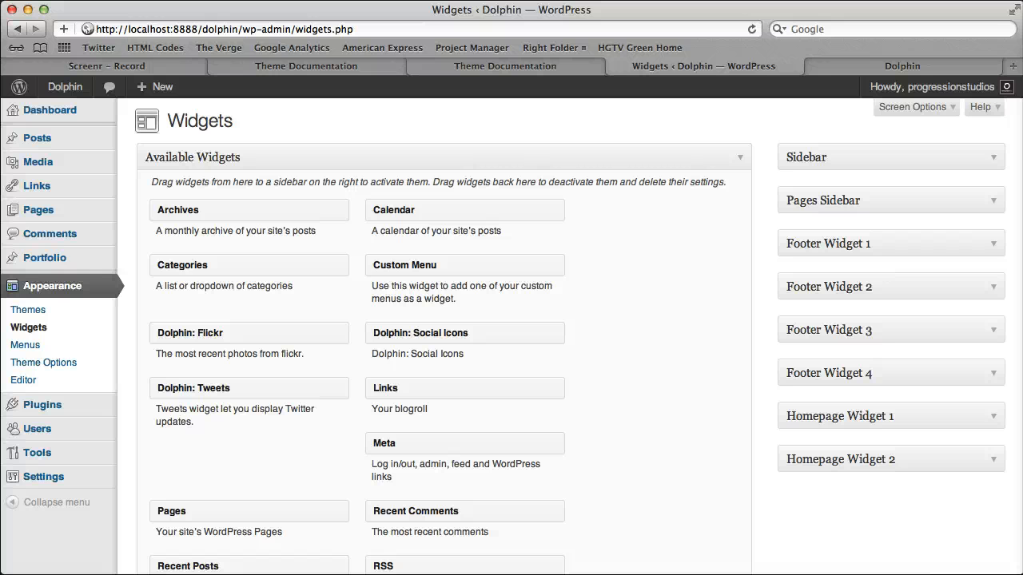
pyautogui.click(615, 68)
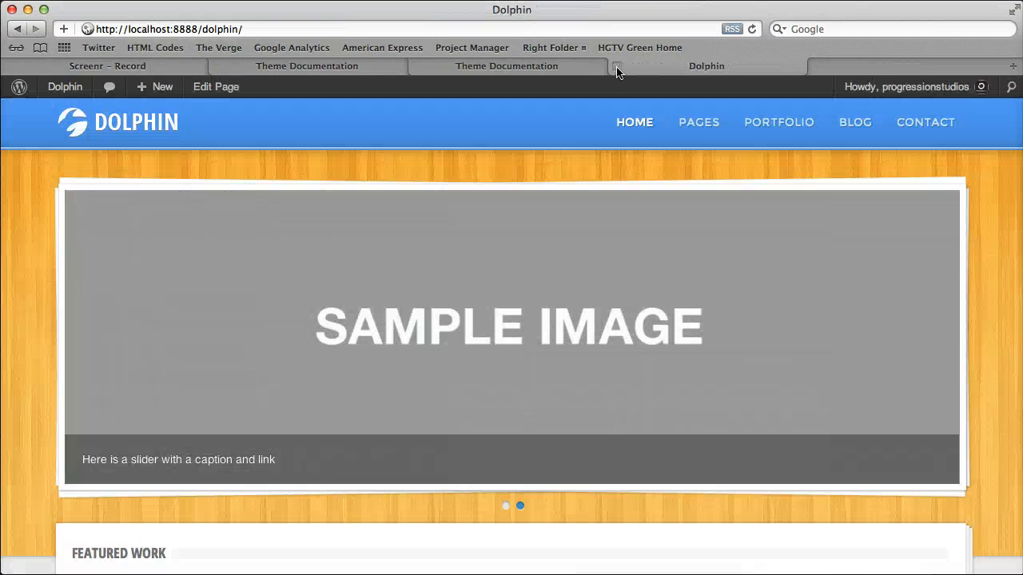